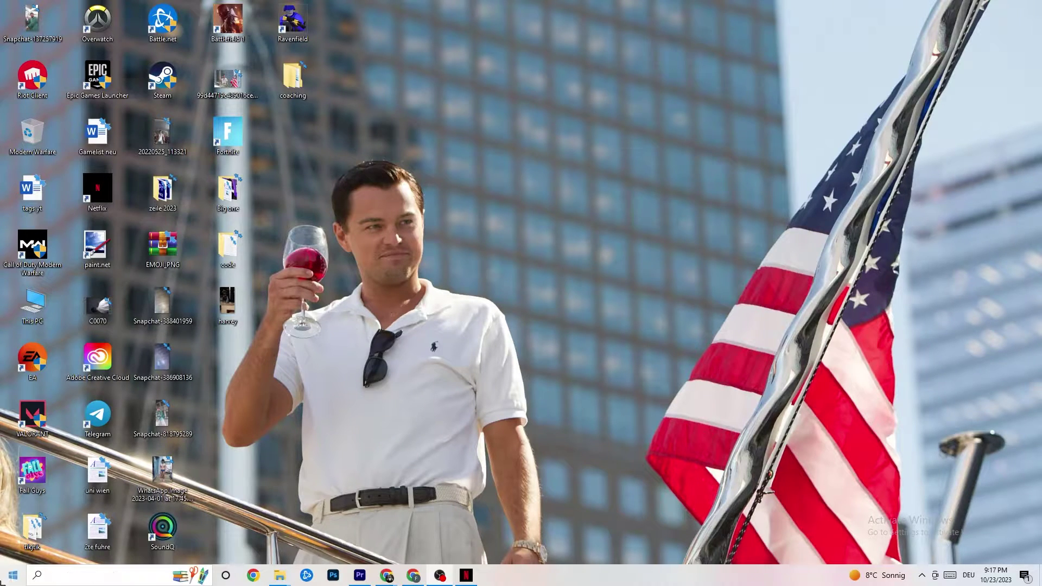
Open the Windows system display settings and select display 1.
click(12, 573)
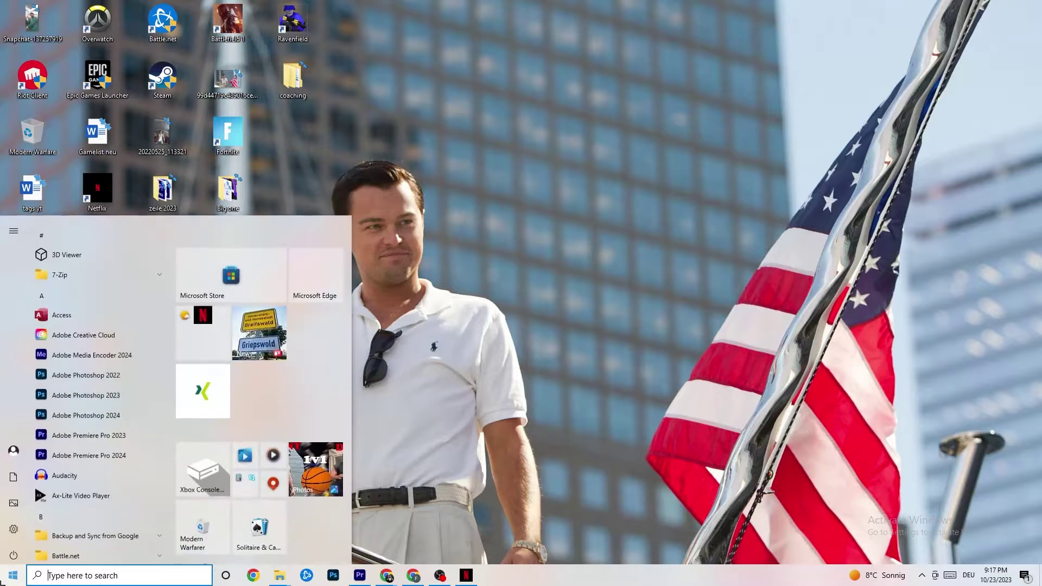
click(13, 525)
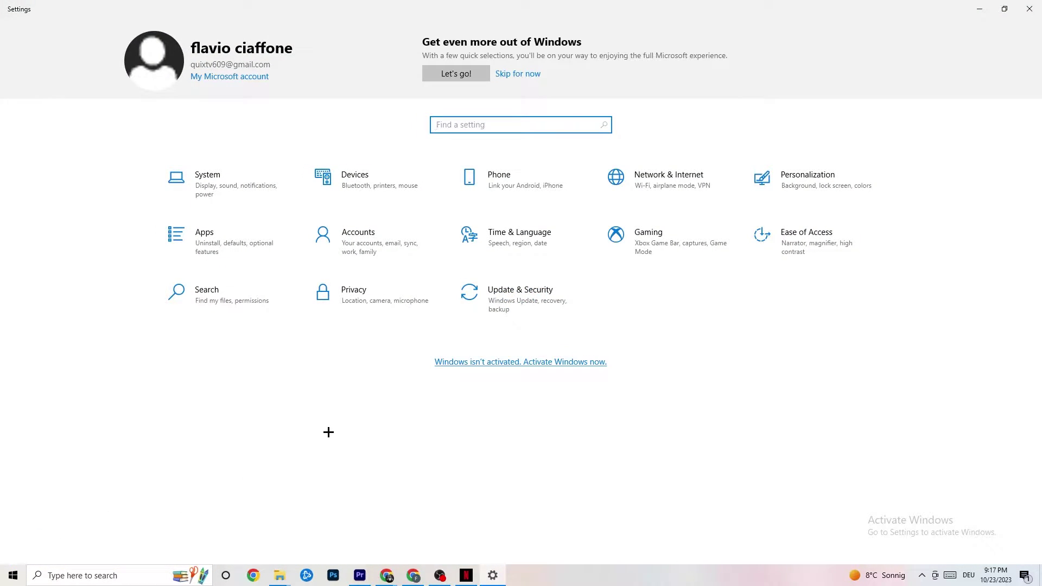
click(225, 188)
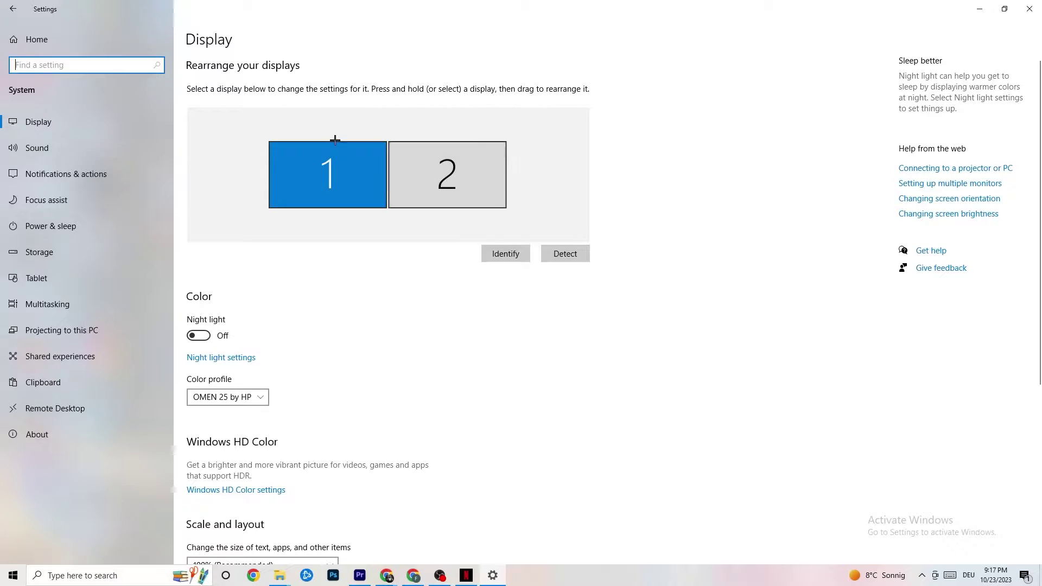
click(360, 182)
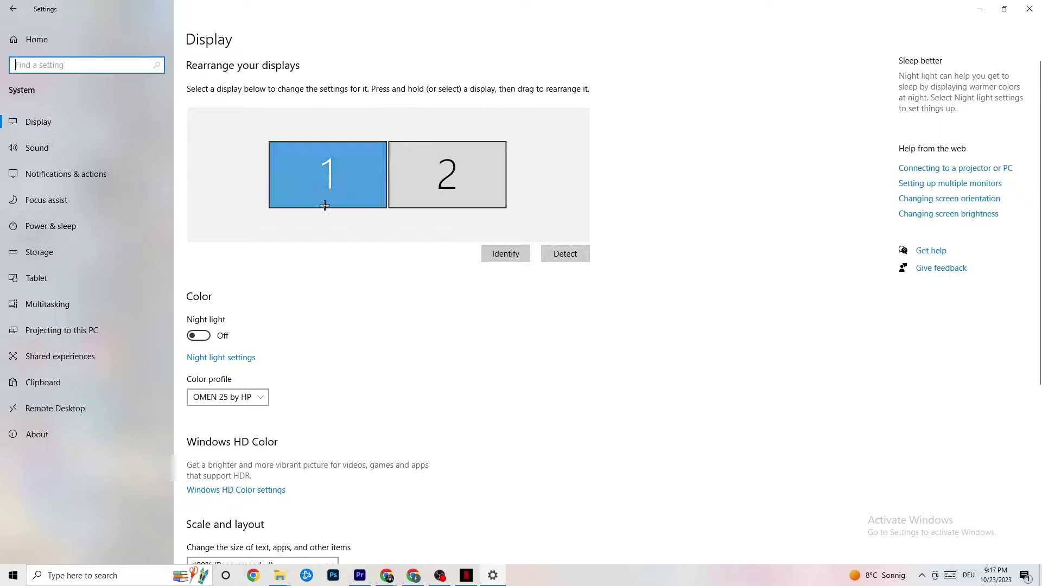
click(326, 173)
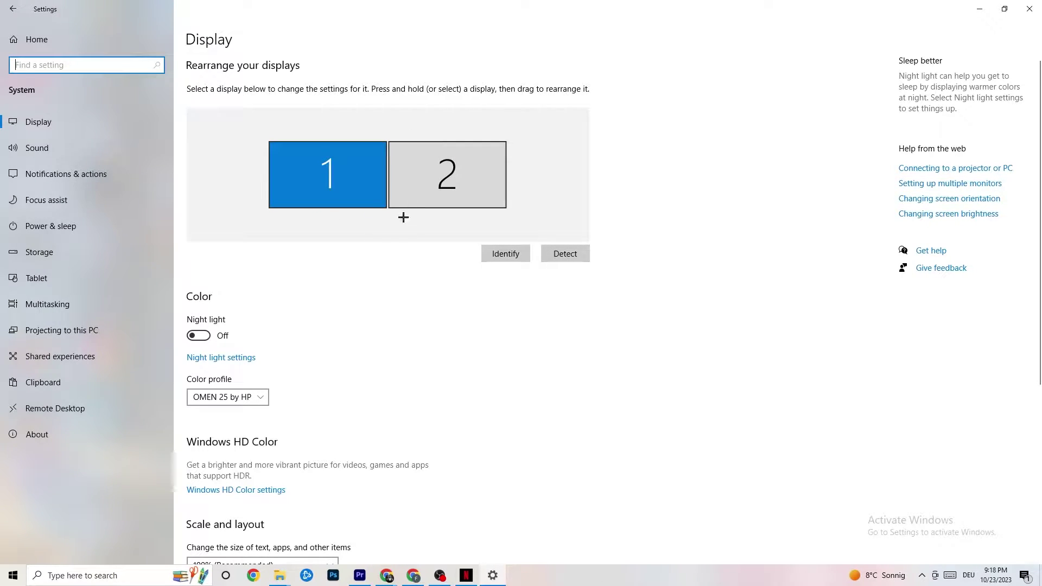
Examine the colour profile, text and app scaling, and display resolution options for display 1.
scroll(332, 230, down, 5)
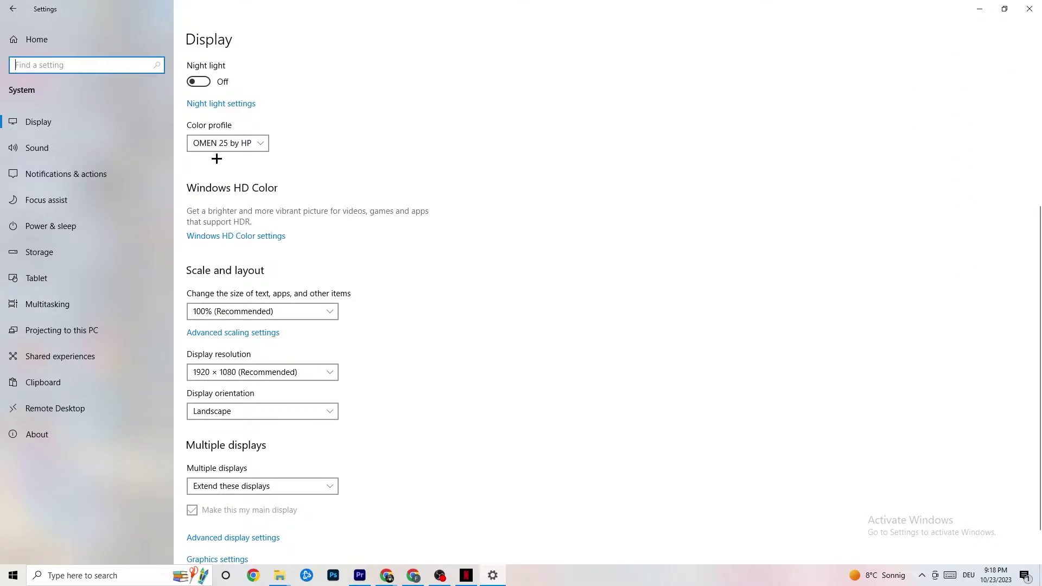
click(234, 140)
click(234, 141)
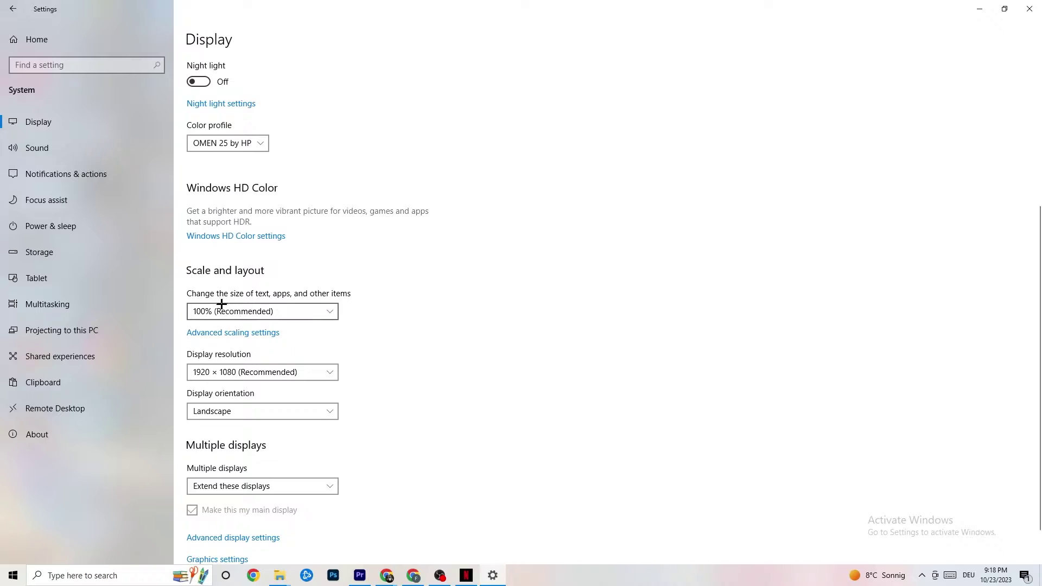
click(319, 310)
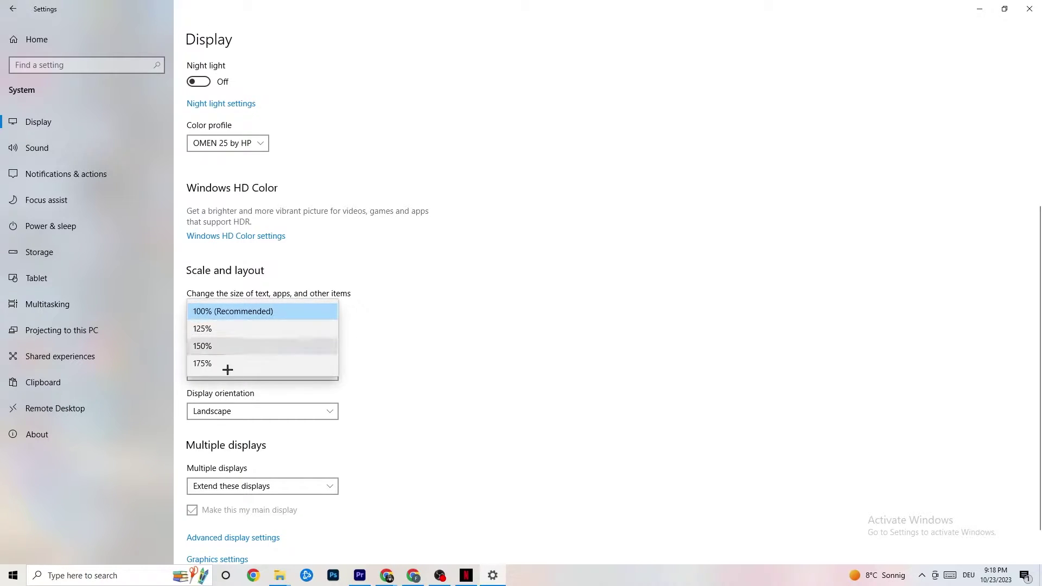
click(446, 266)
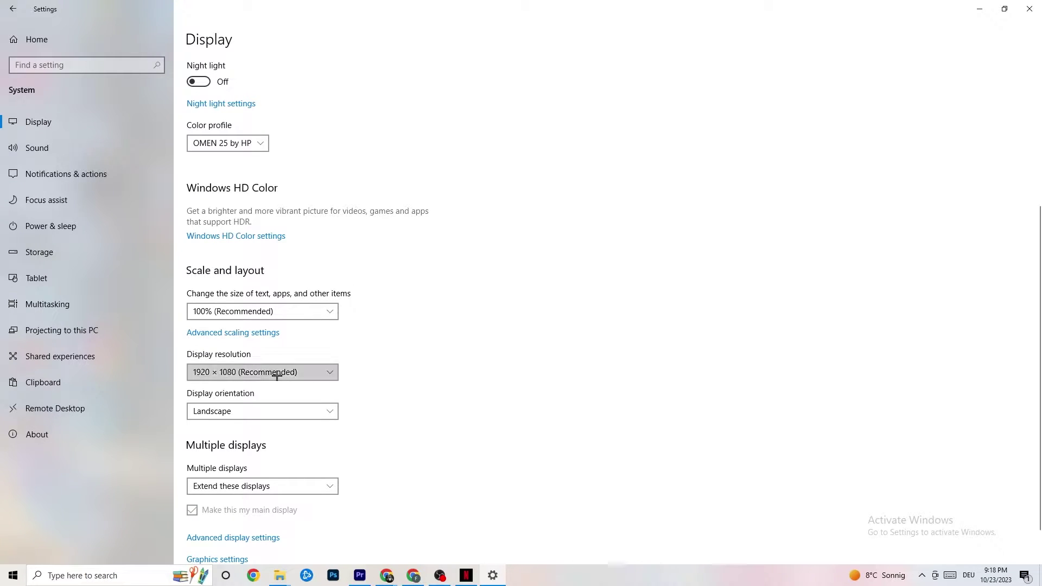
click(328, 371)
click(466, 348)
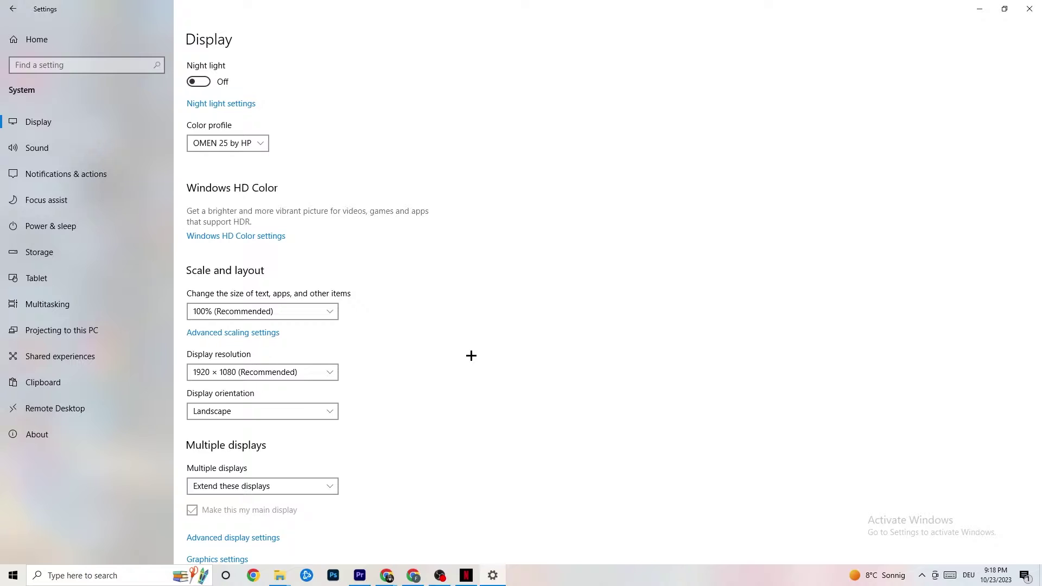
click(330, 372)
click(433, 349)
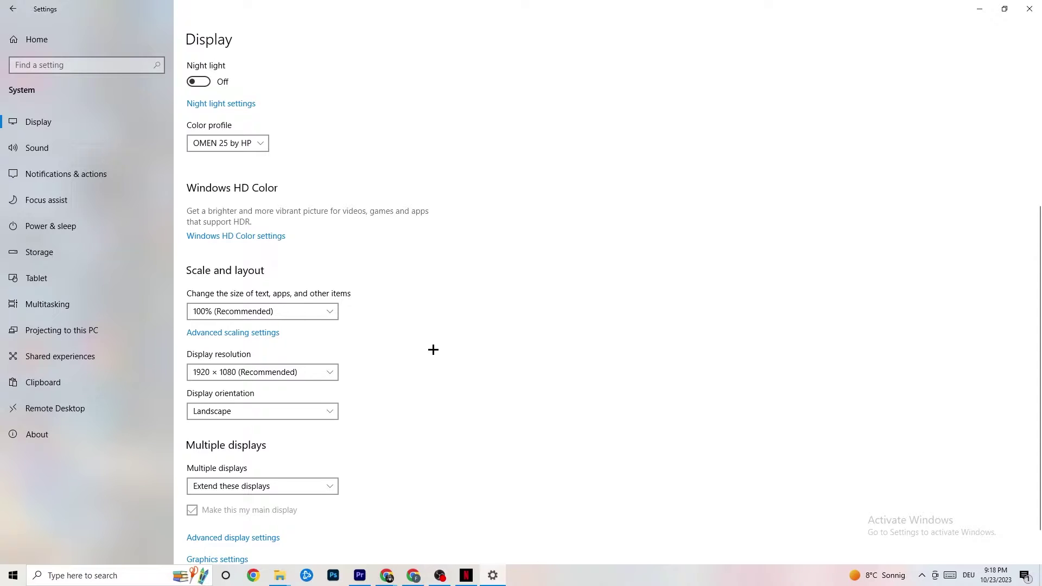
Review the Storage Sense configuration, including the recycle bin deletion periods, and return to the Settings home page.
click(67, 259)
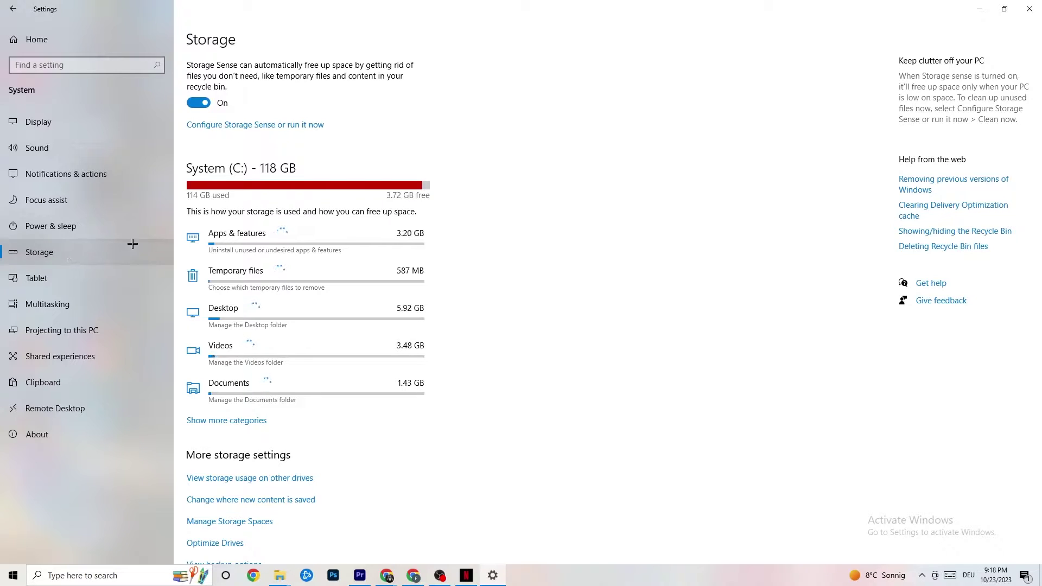
click(301, 126)
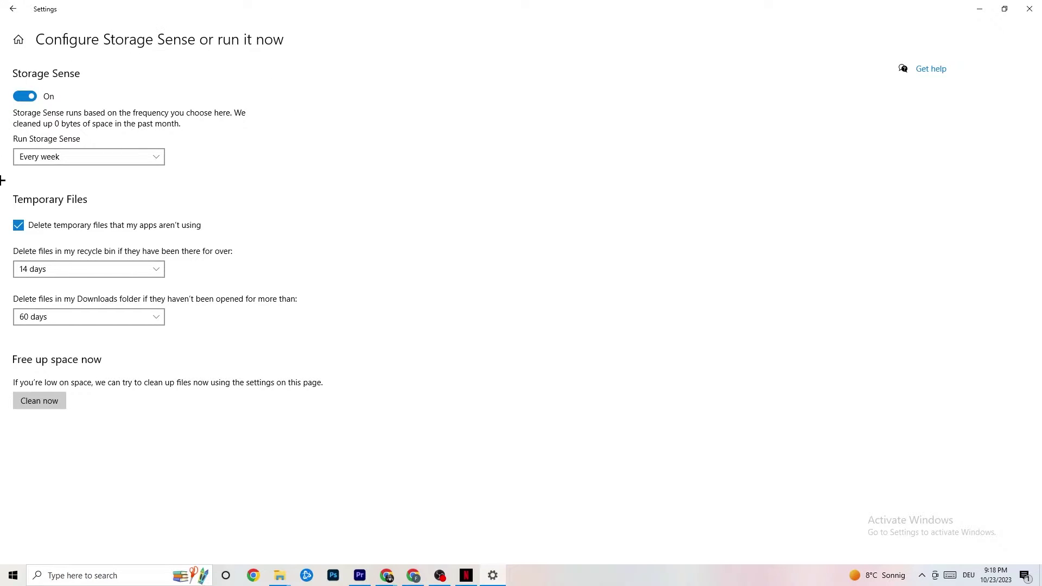
click(109, 270)
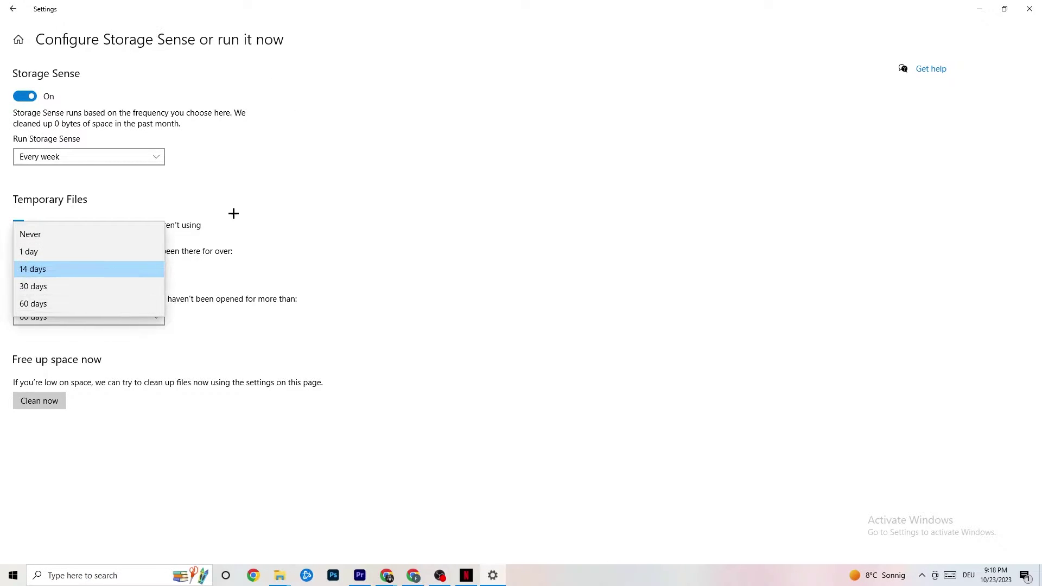
click(98, 175)
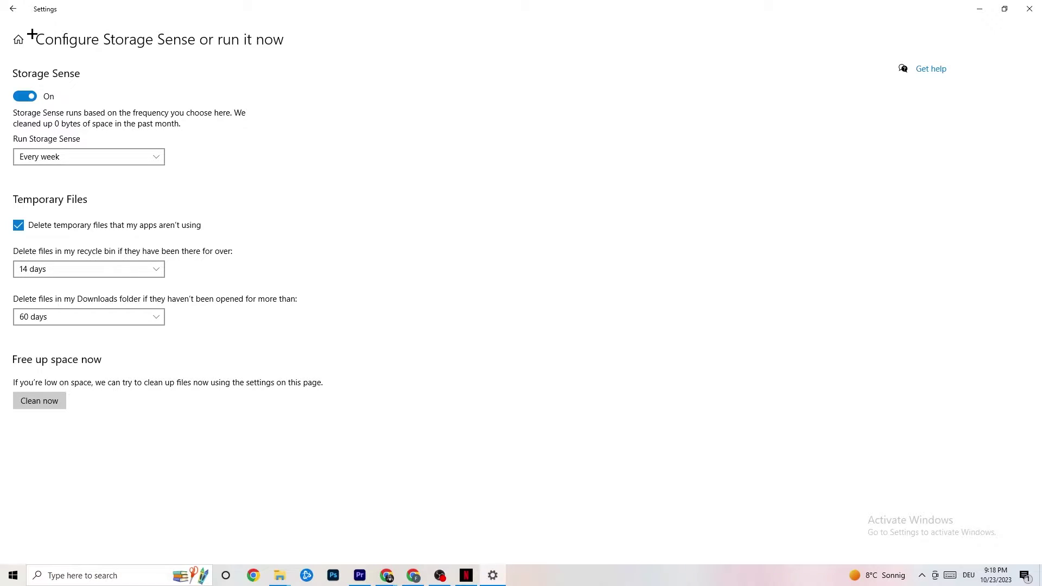
click(12, 8)
click(12, 8)
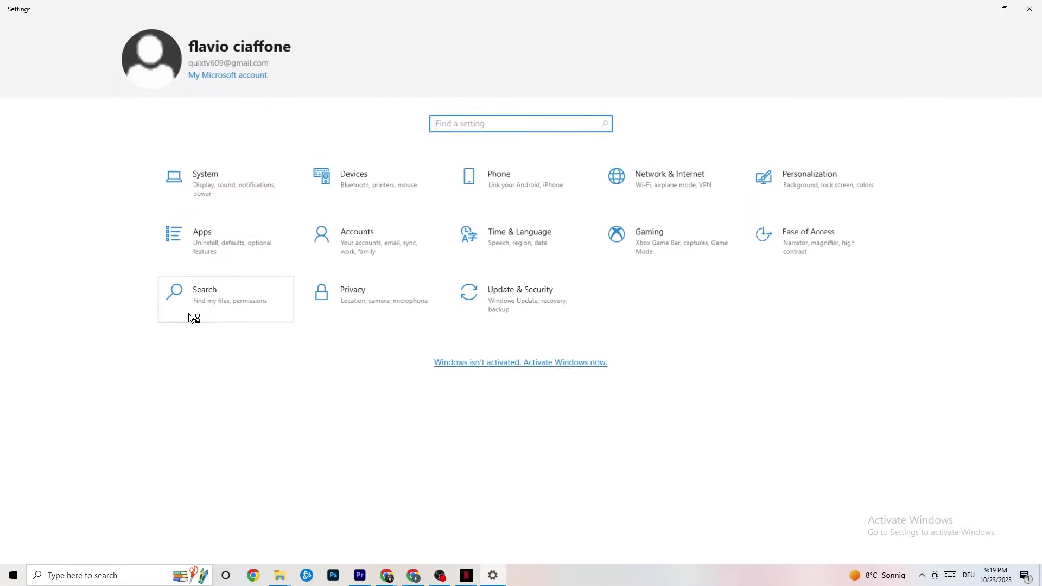
Review the available power plans in the additional power settings, then close them and return to the Settings home page.
click(235, 193)
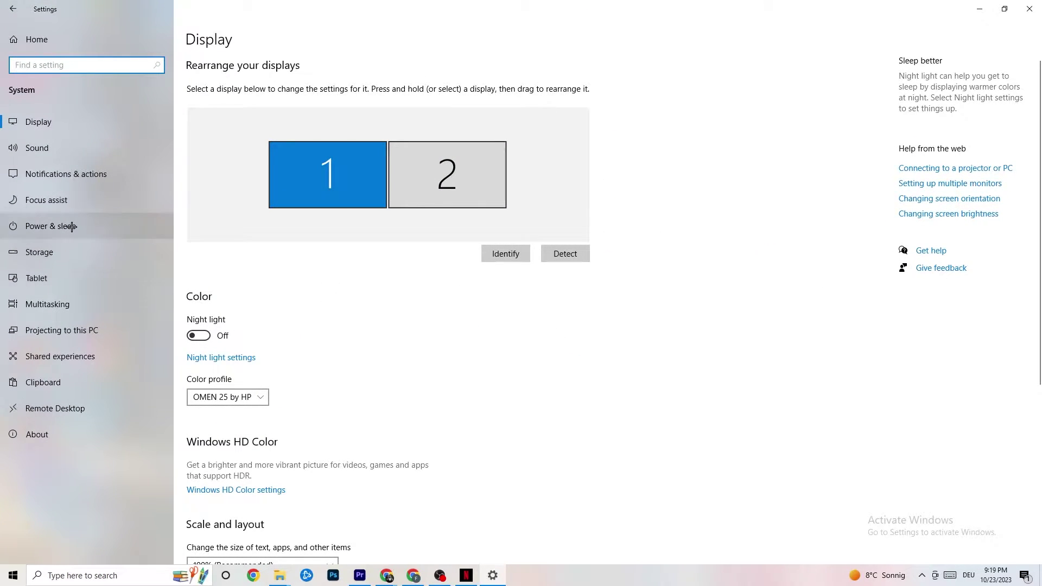
click(40, 223)
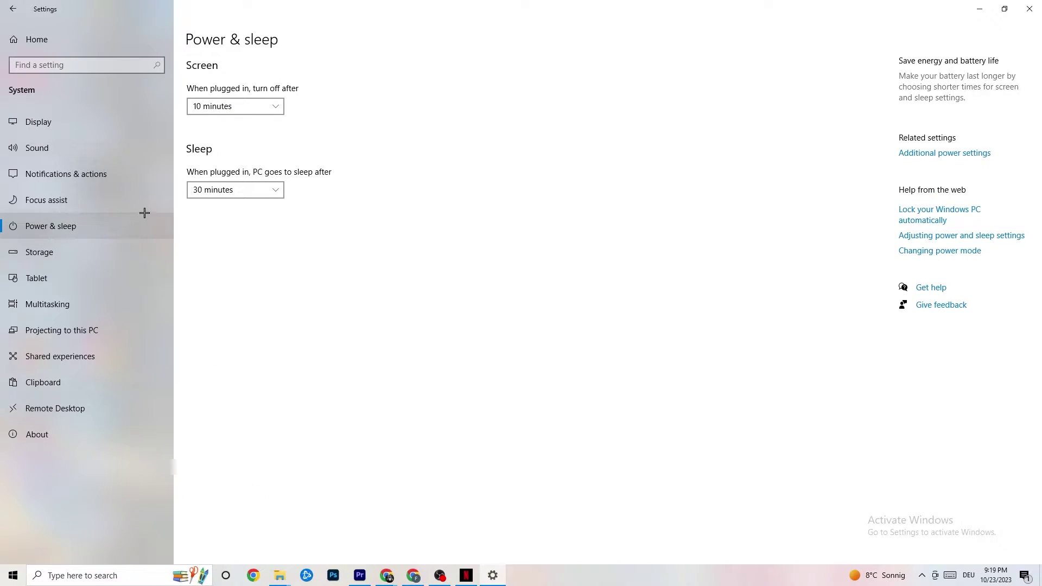
click(941, 156)
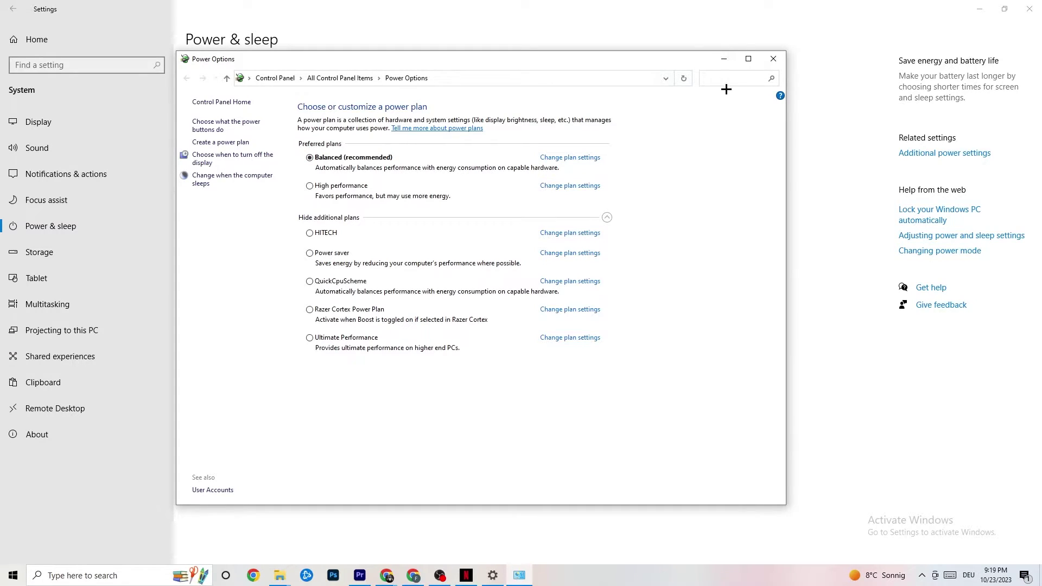
click(775, 61)
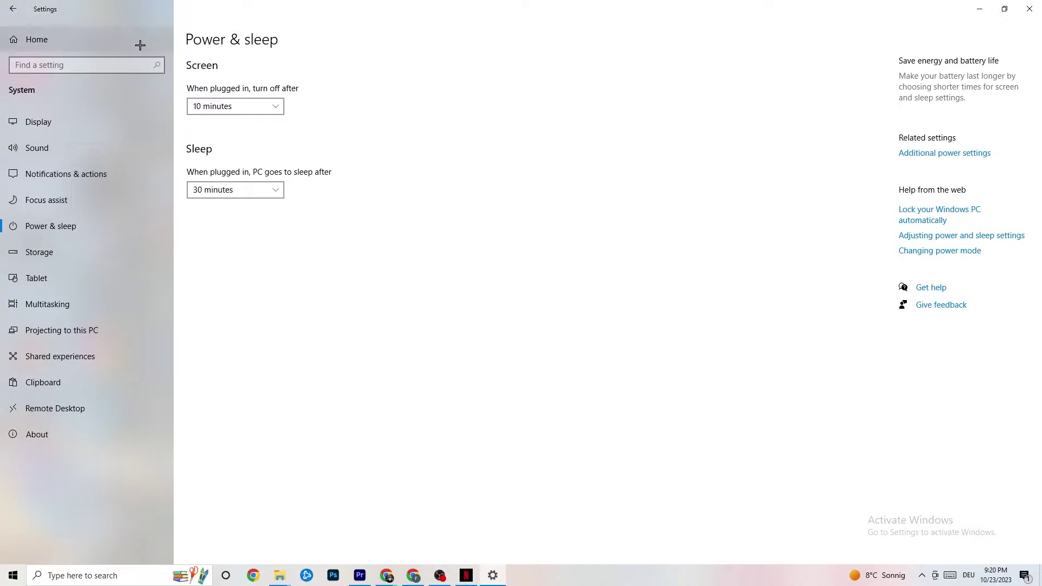
click(18, 7)
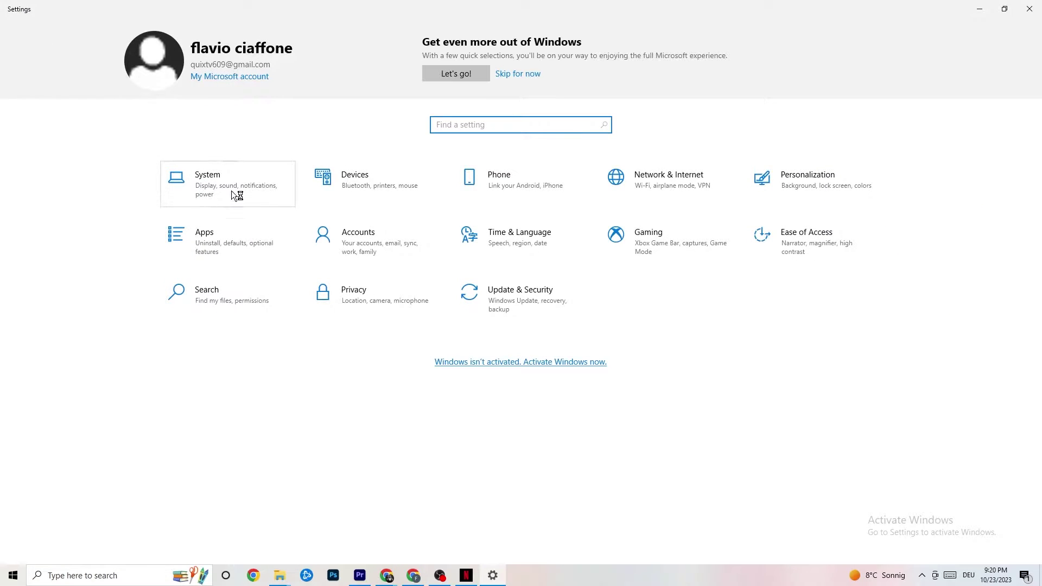
Open the Gaming settings and review the Xbox Game Bar options and its keyboard shortcuts.
click(661, 255)
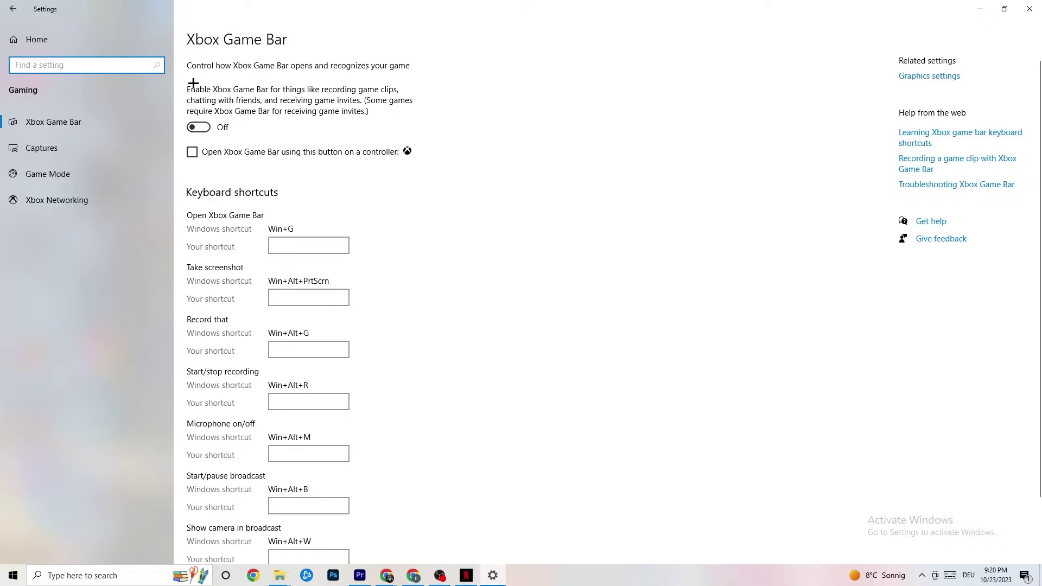
scroll(372, 249, down, 3)
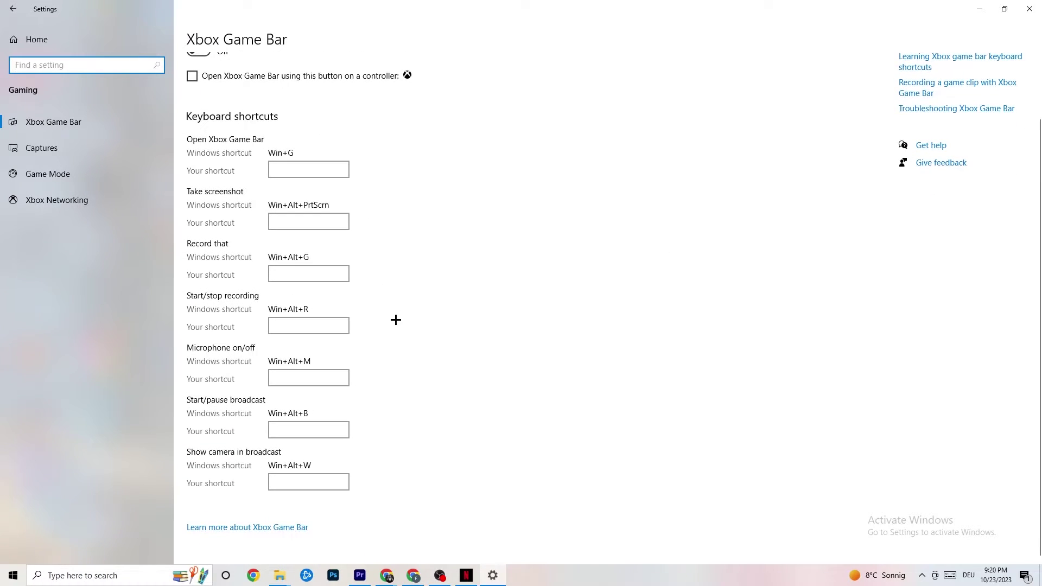
scroll(395, 319, up, 3)
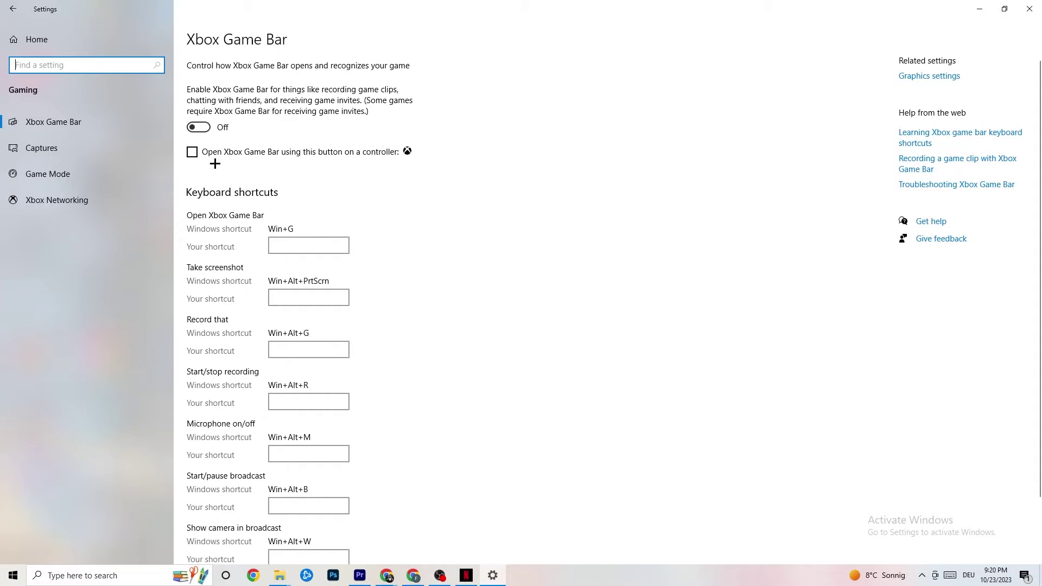
Review the game Captures recording options and the Game Mode setting, then return to the Settings home page.
click(87, 146)
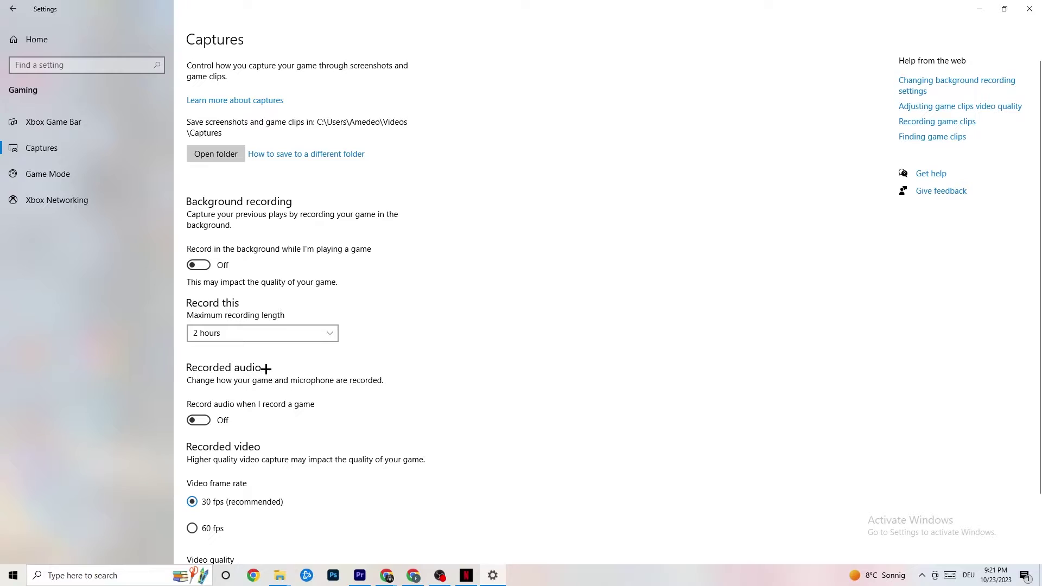
scroll(279, 383, down, 2)
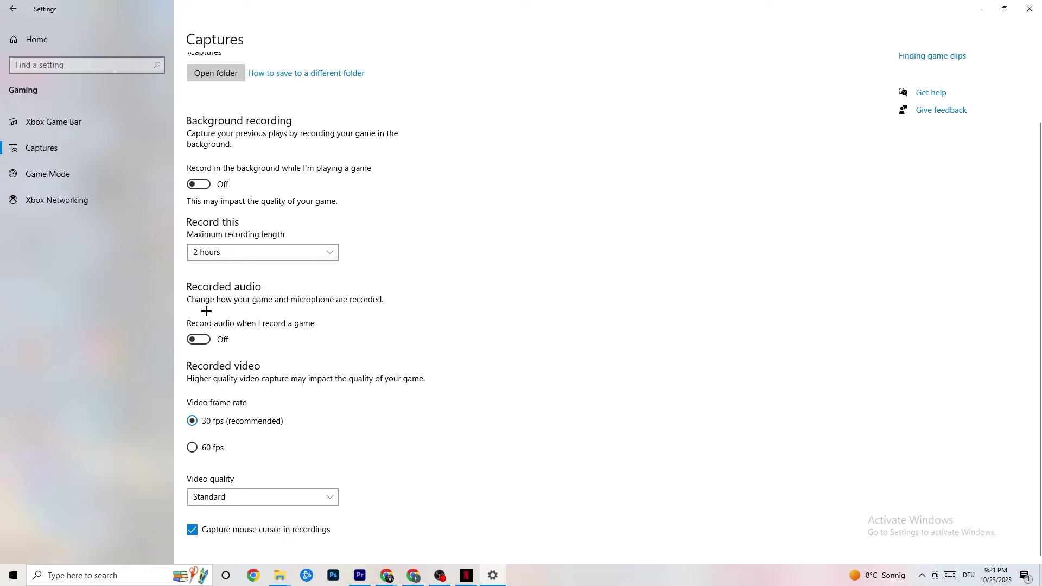
click(79, 182)
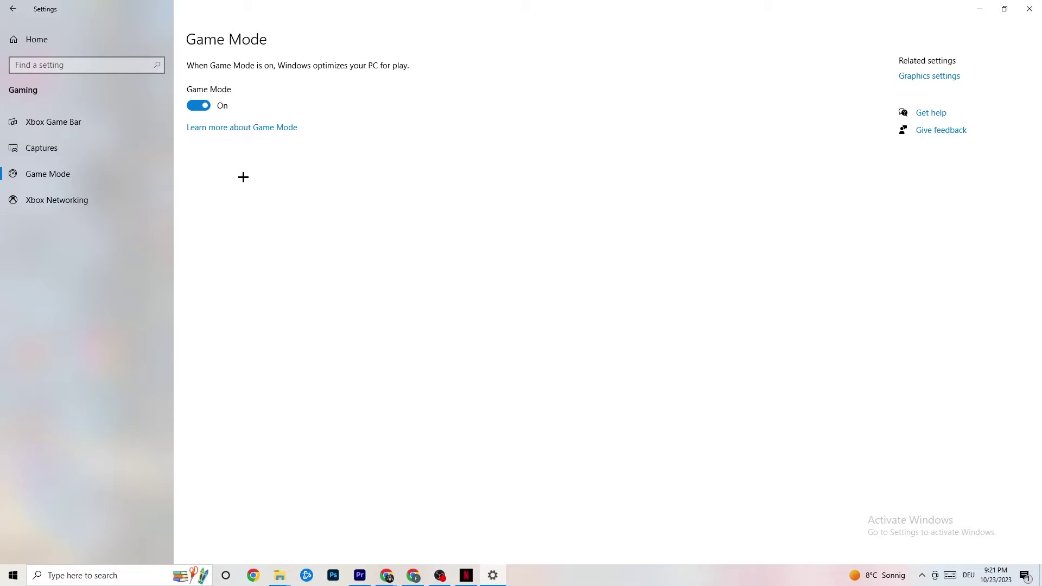
click(16, 9)
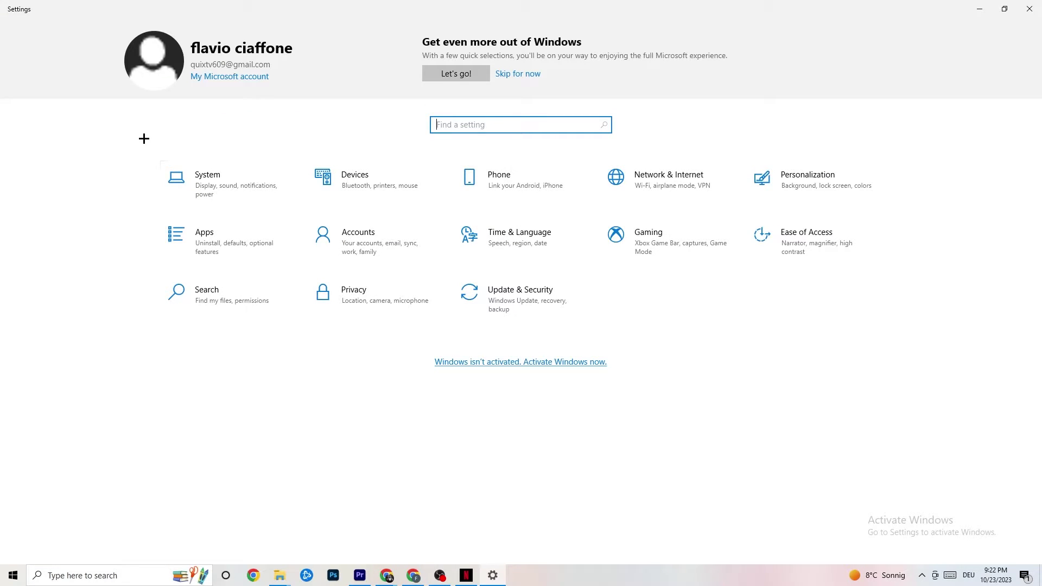
Check the Windows Update status and the Troubleshoot page under Update & Security, then close Settings.
click(539, 311)
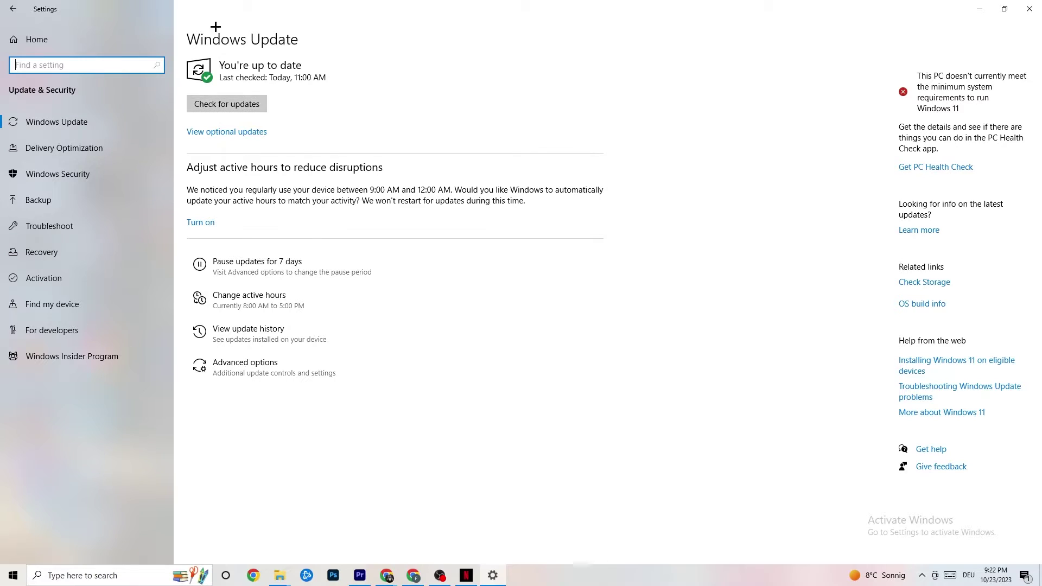
click(314, 77)
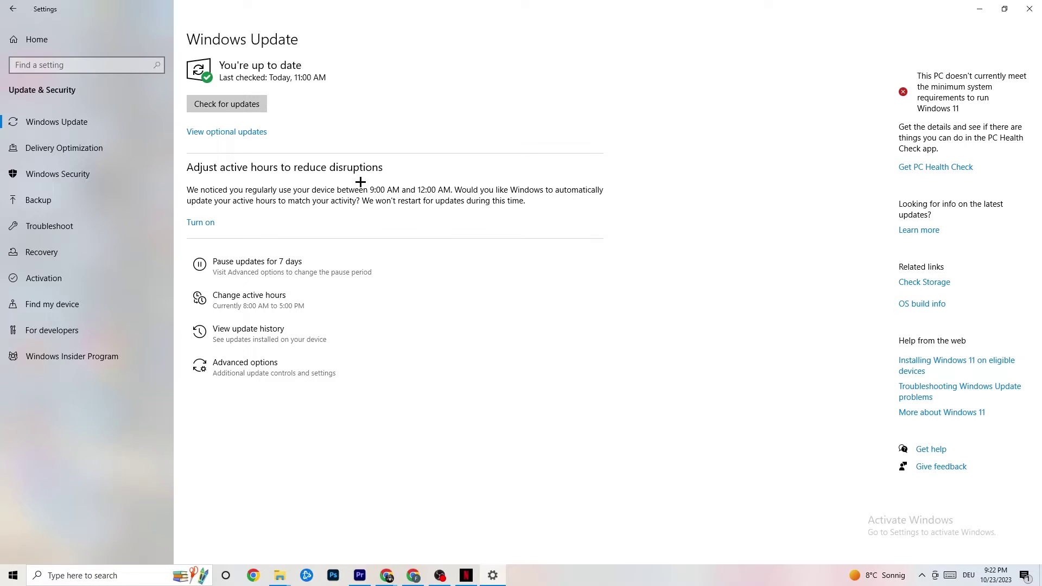
click(85, 227)
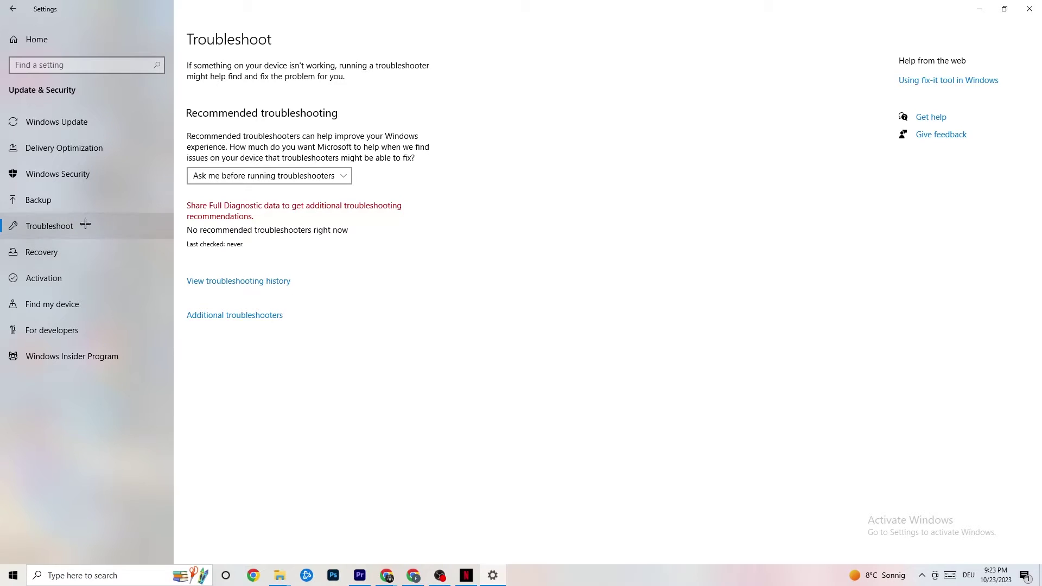
click(1027, 7)
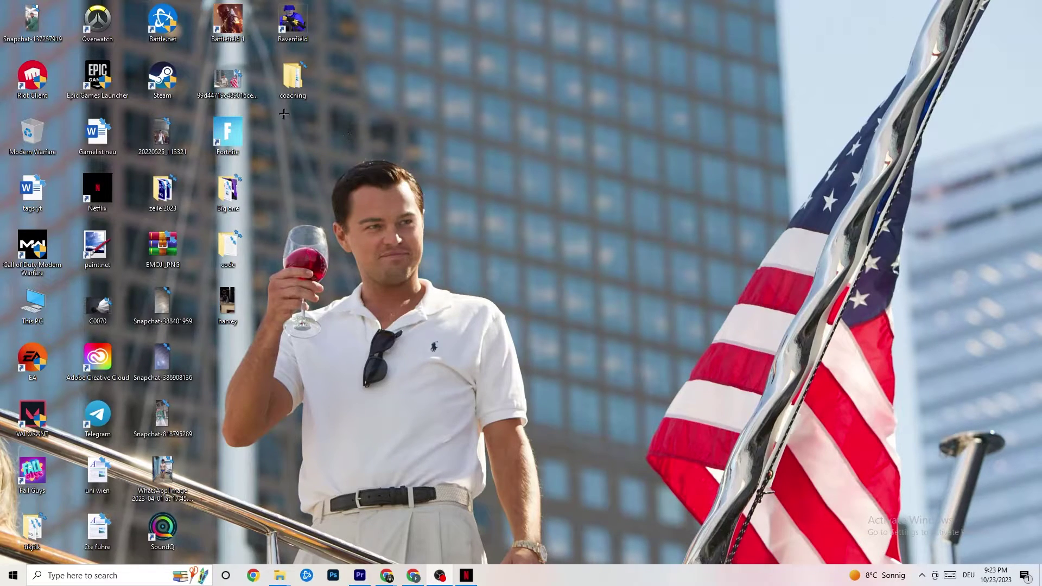
Move the Steam shortcut to an empty area of the desktop and look at its Run as administrator option without launching it.
drag(163, 78, 553, 191)
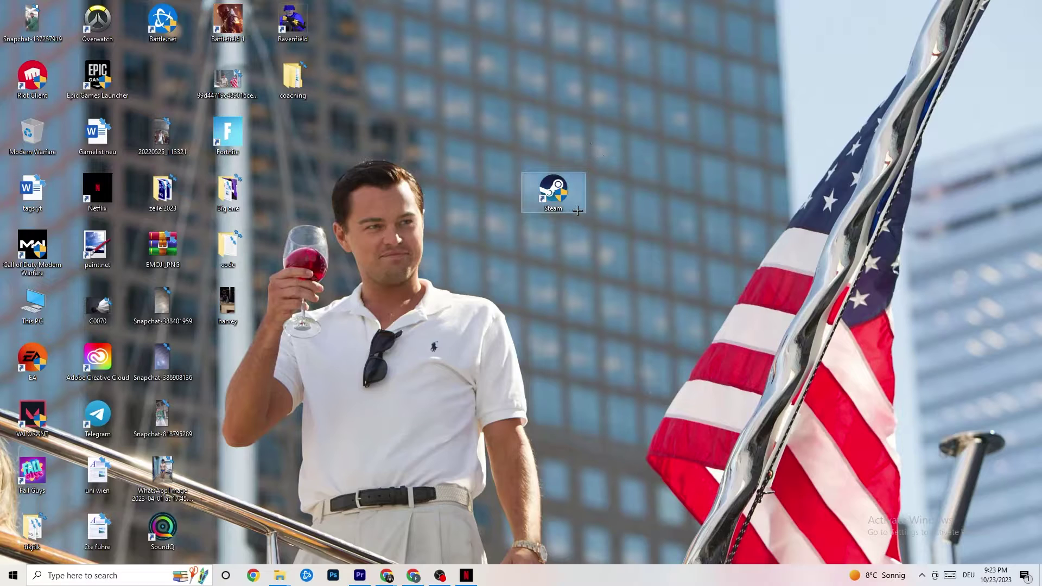
right_click(552, 198)
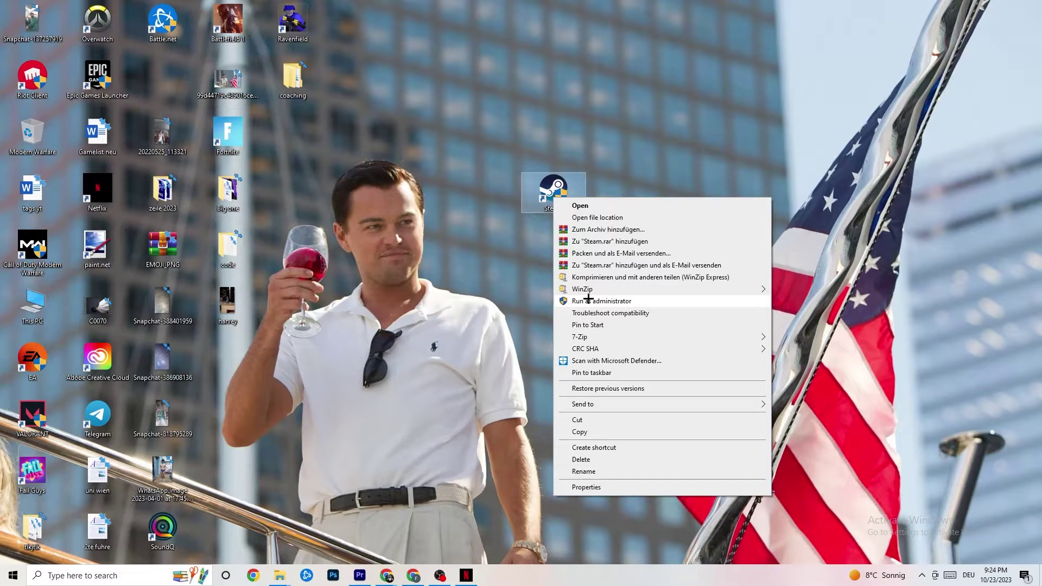
click(454, 274)
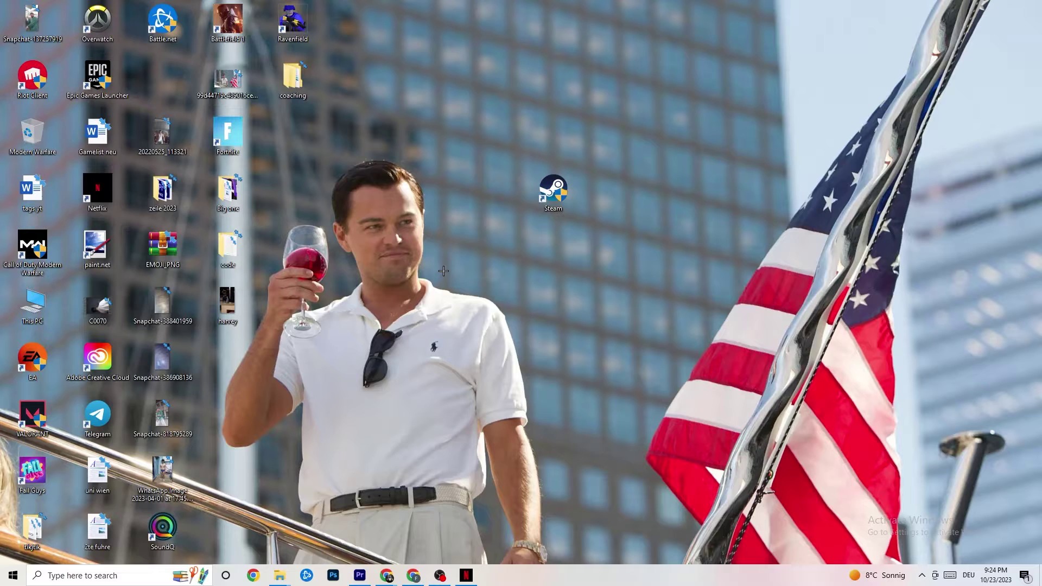
Move the Steam shortcut a little to the left on the desktop and open its Properties dialog.
drag(543, 196, 477, 197)
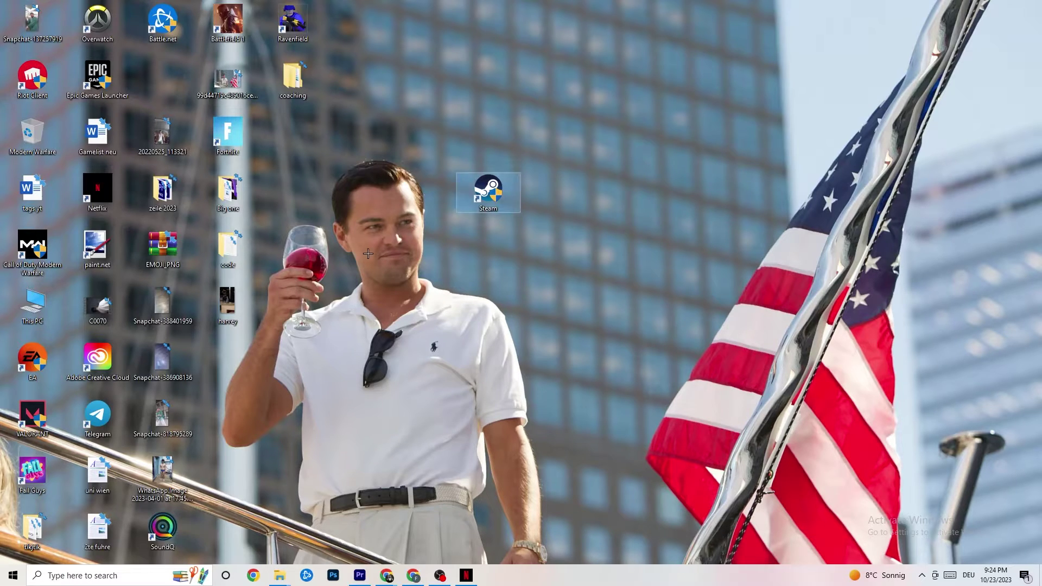
right_click(477, 196)
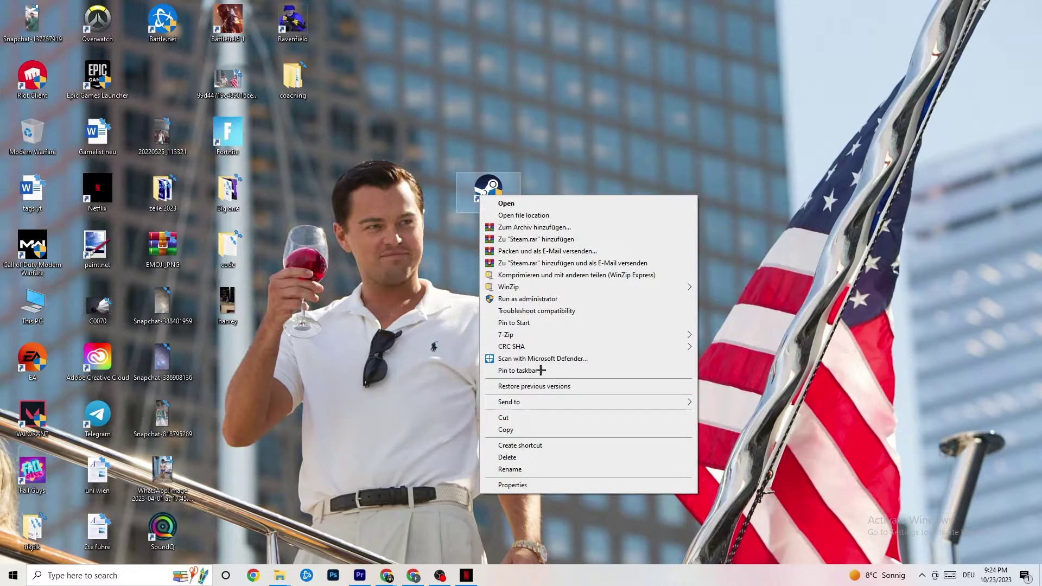
click(532, 485)
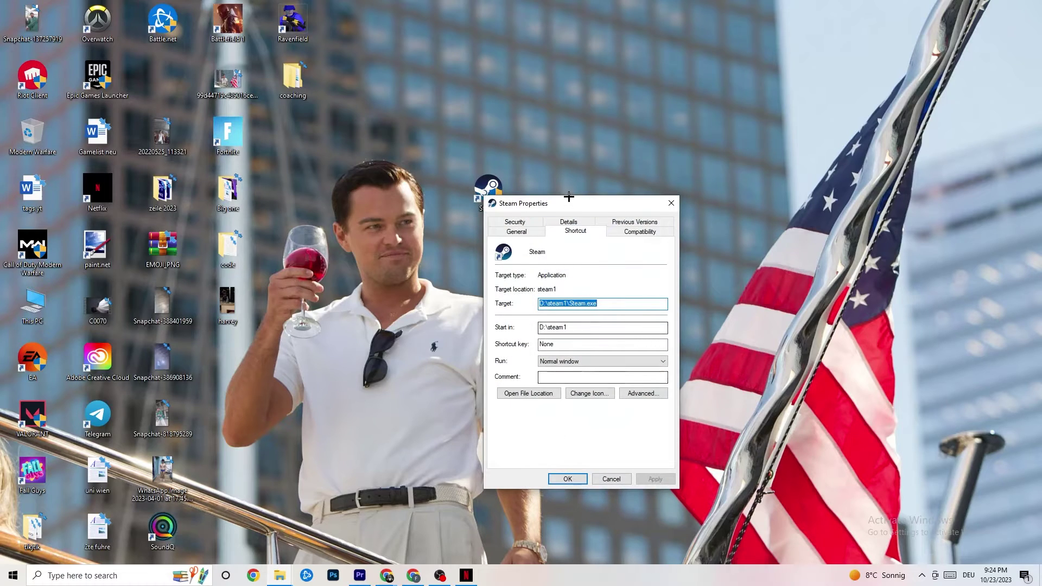
drag(568, 196, 419, 48)
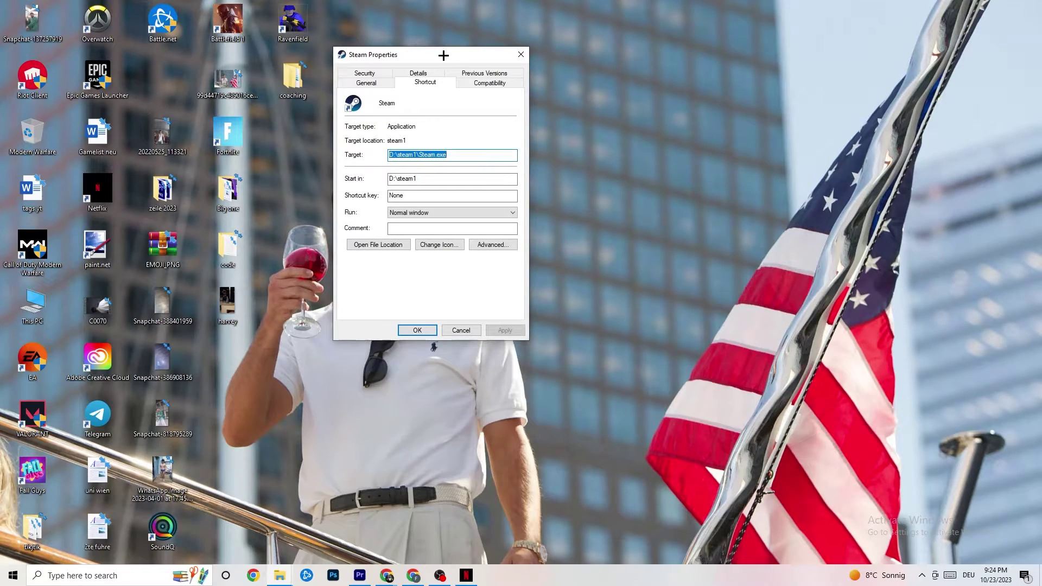
Review Steam's compatibility settings, including the compatibility mode list and Run this program as an administrator, then close the Properties dialog.
click(475, 82)
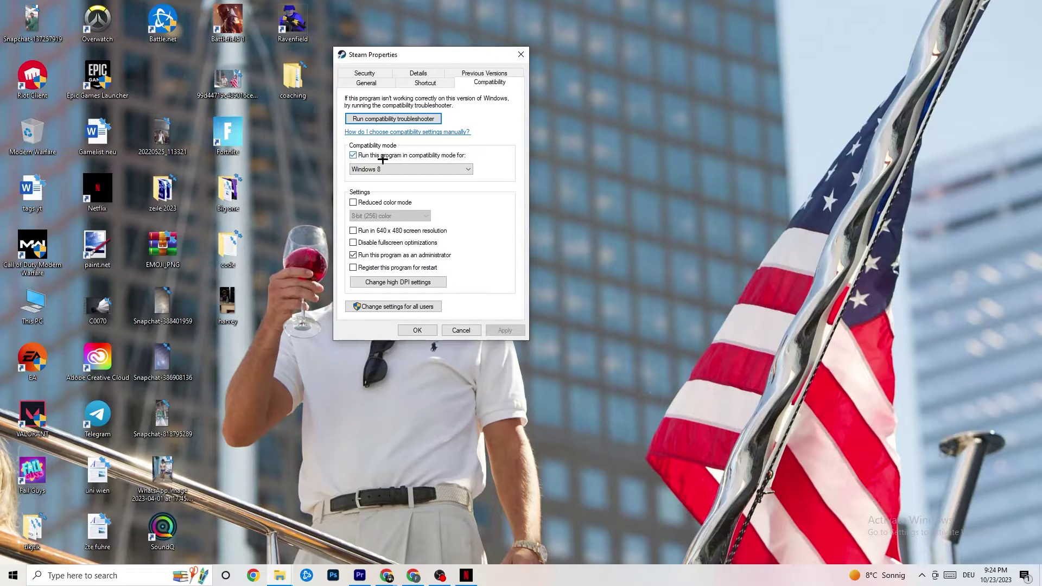
click(446, 168)
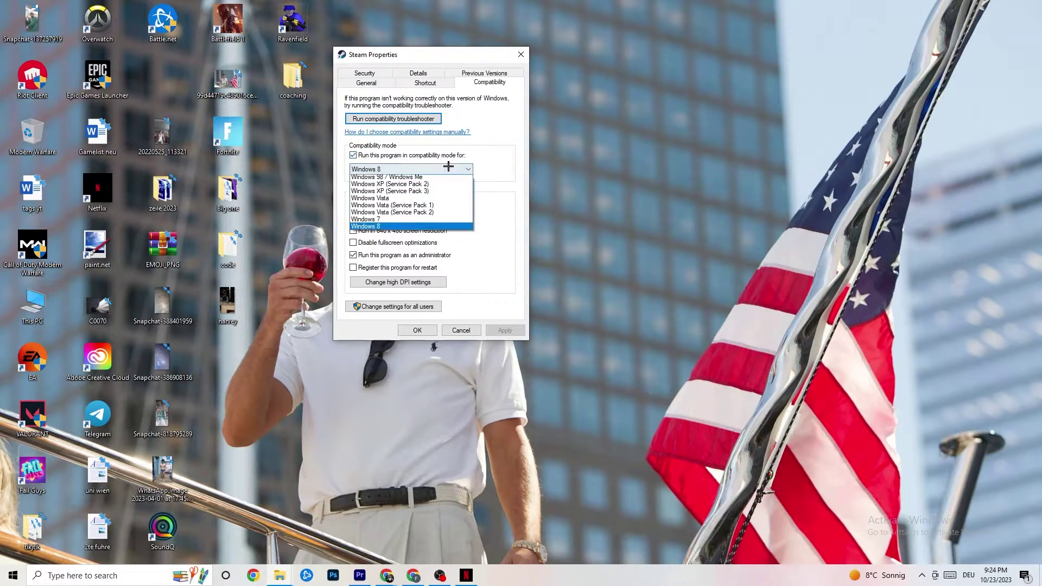
click(474, 154)
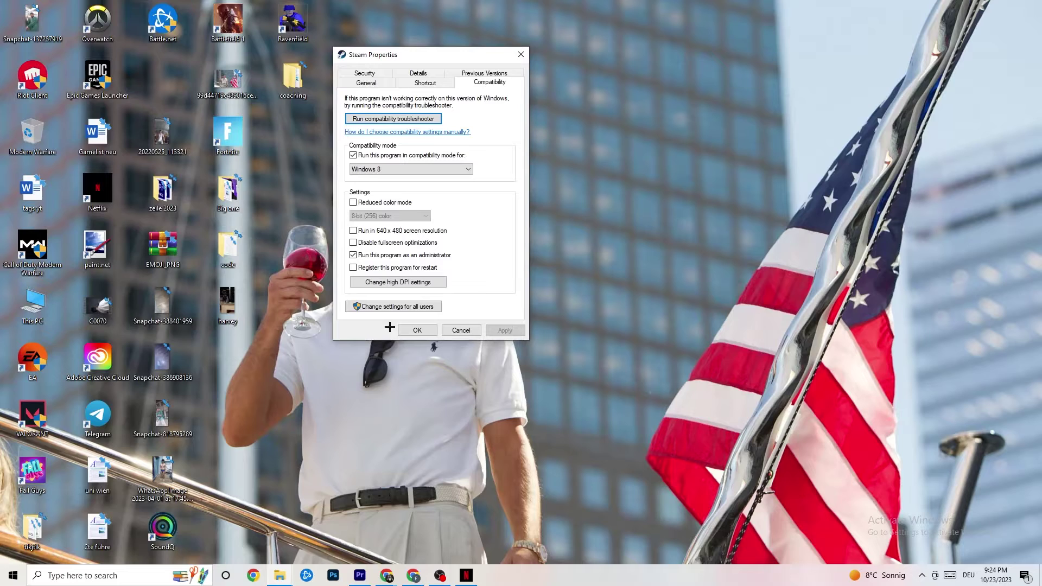
click(418, 329)
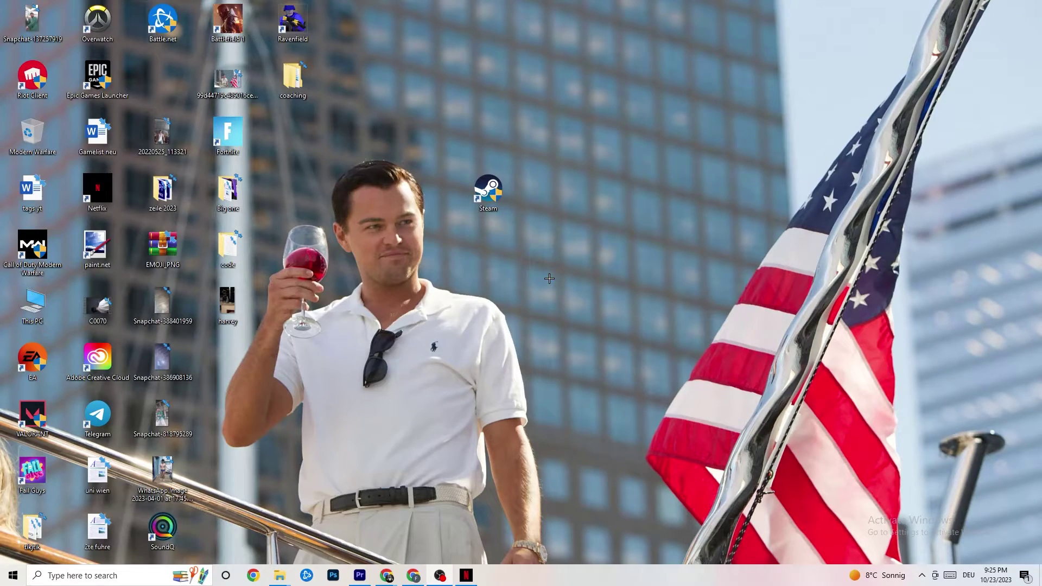
right_click(502, 204)
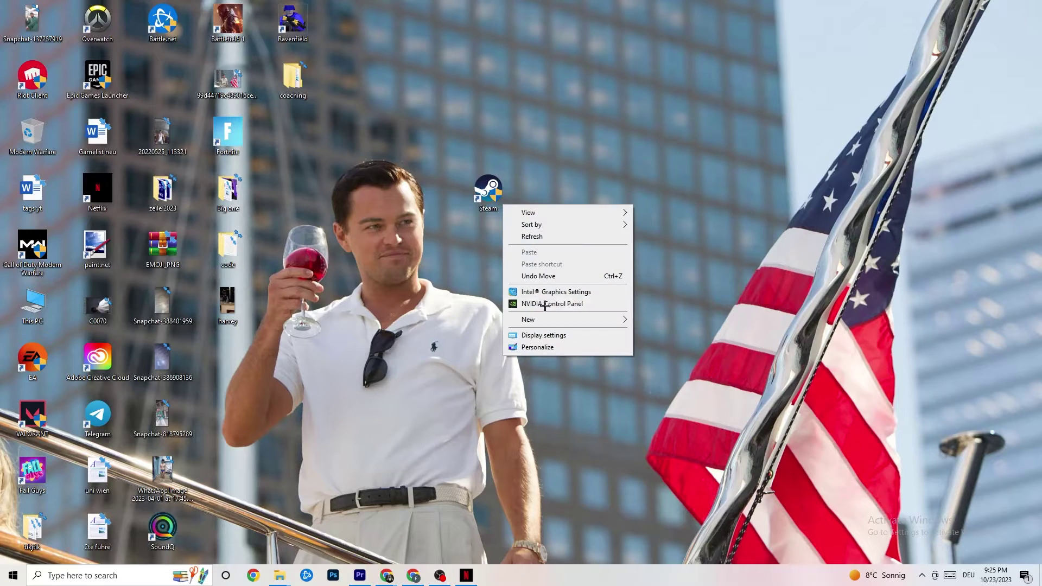
right_click(519, 110)
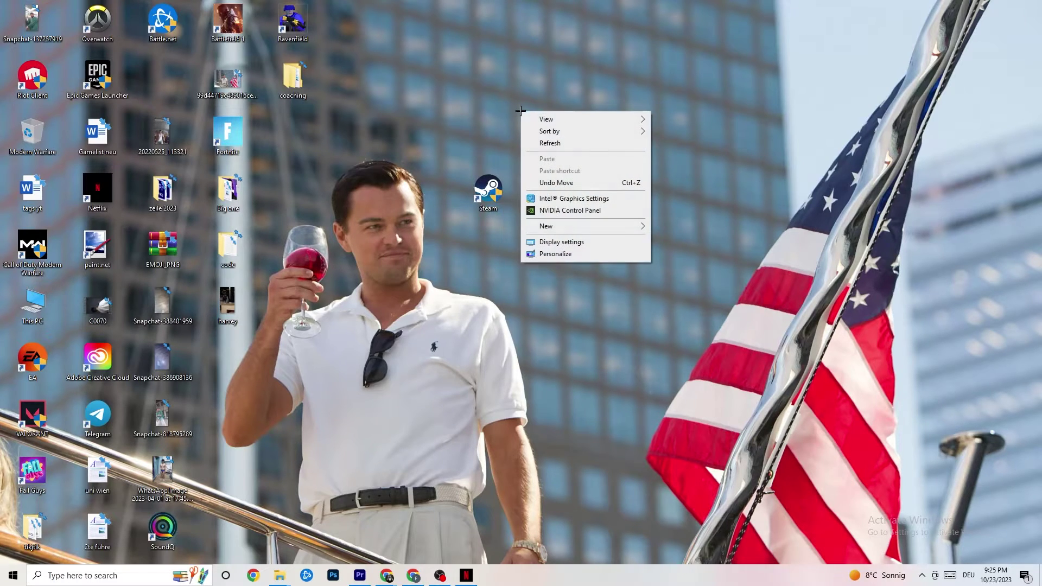
click(365, 184)
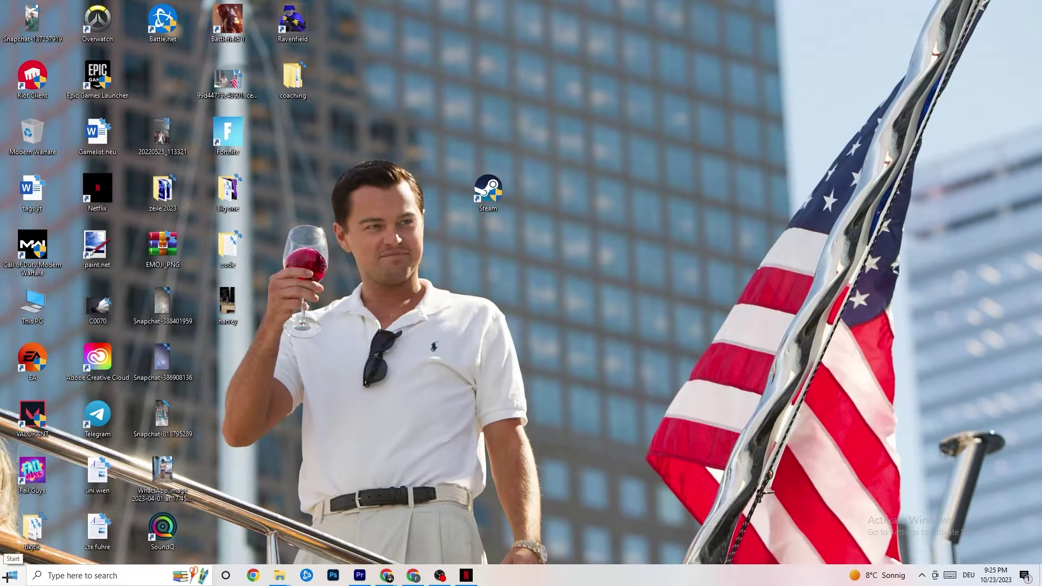
click(488, 188)
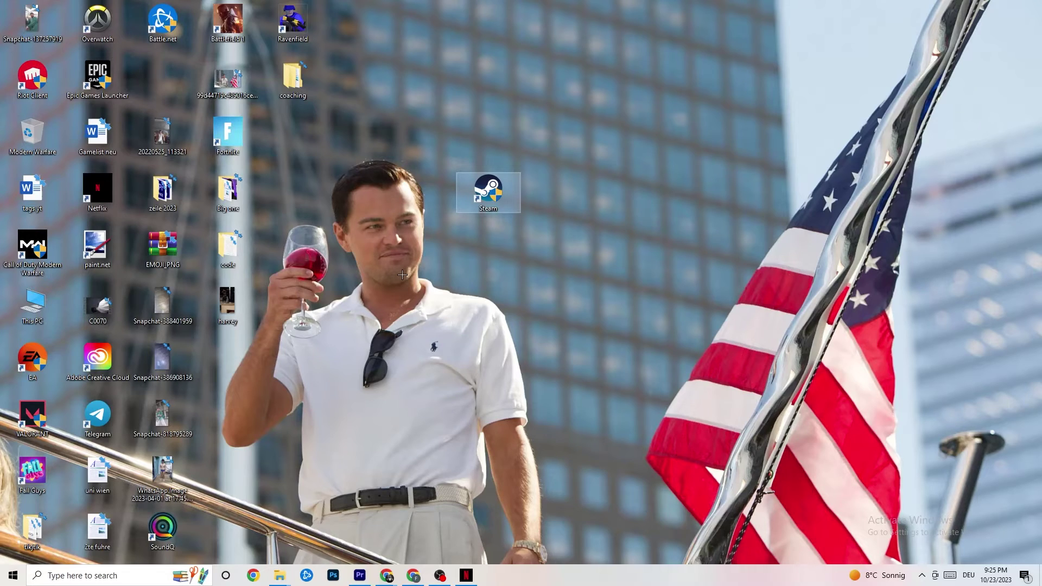
Open Task Manager and look at the options for the Windows Explorer process and the Pivot Software startup entry without changing either.
right_click(578, 583)
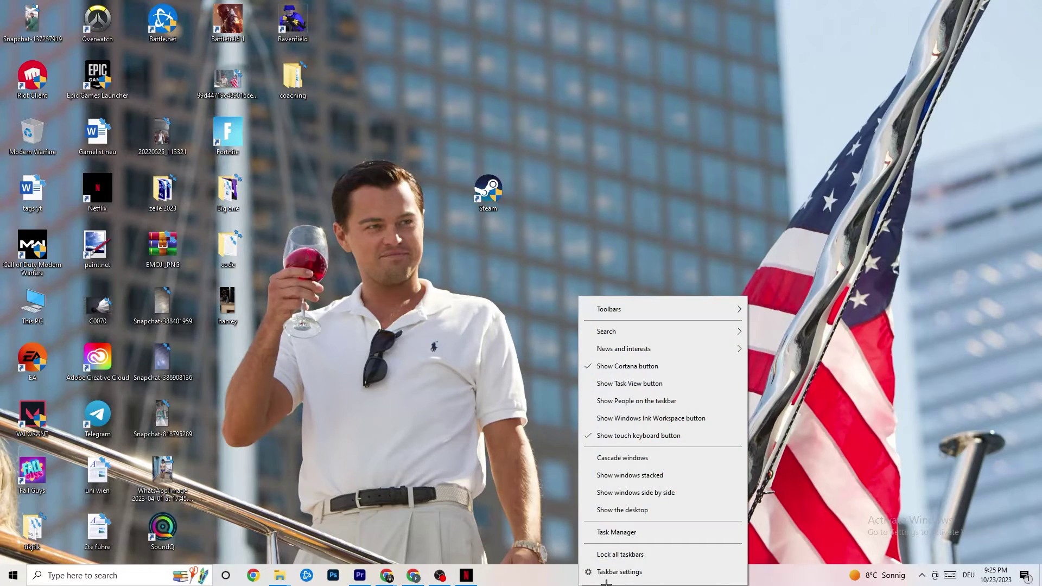
click(639, 532)
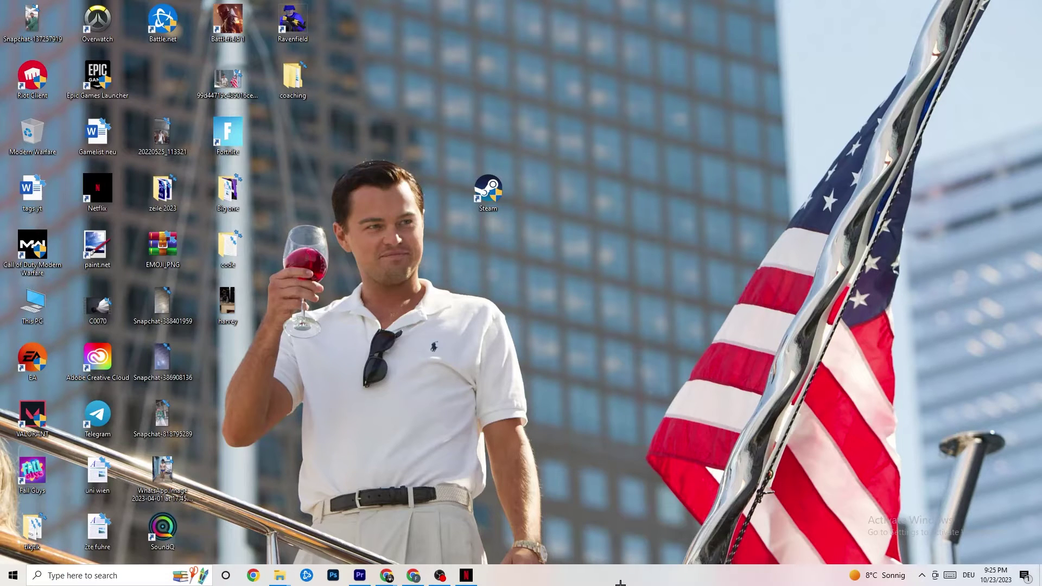
click(601, 30)
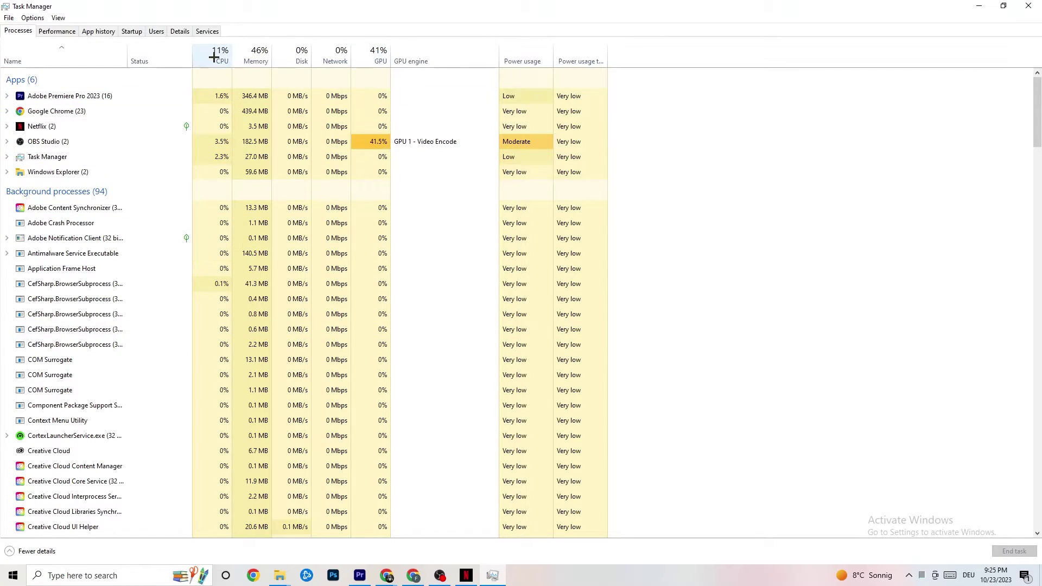
right_click(69, 173)
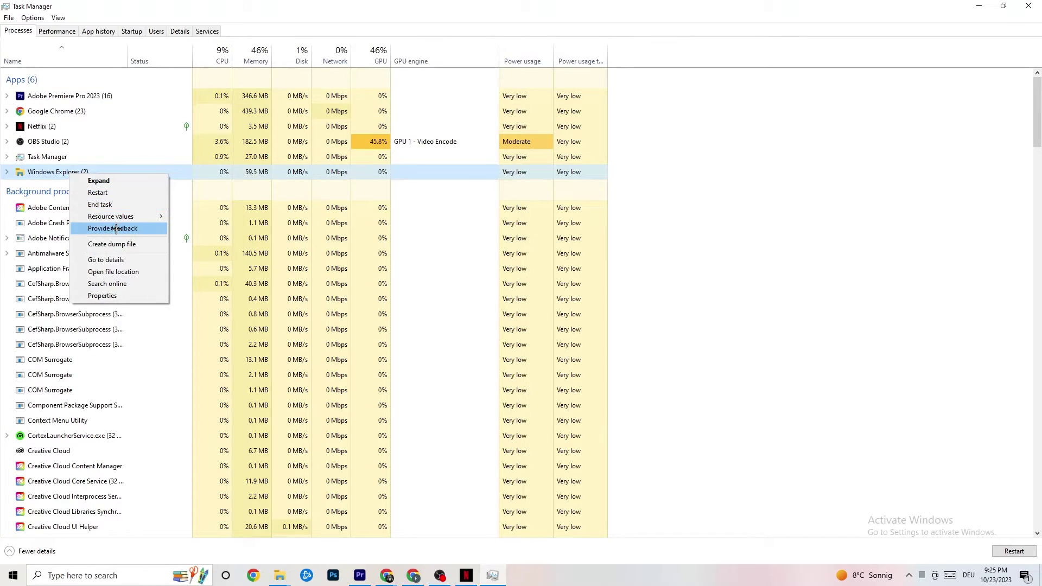
click(763, 160)
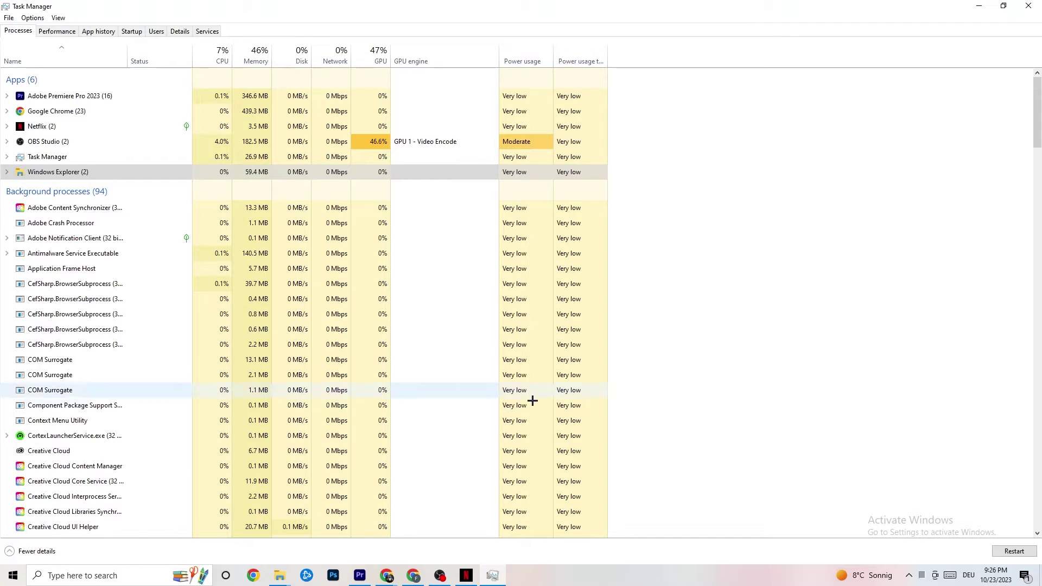
click(132, 31)
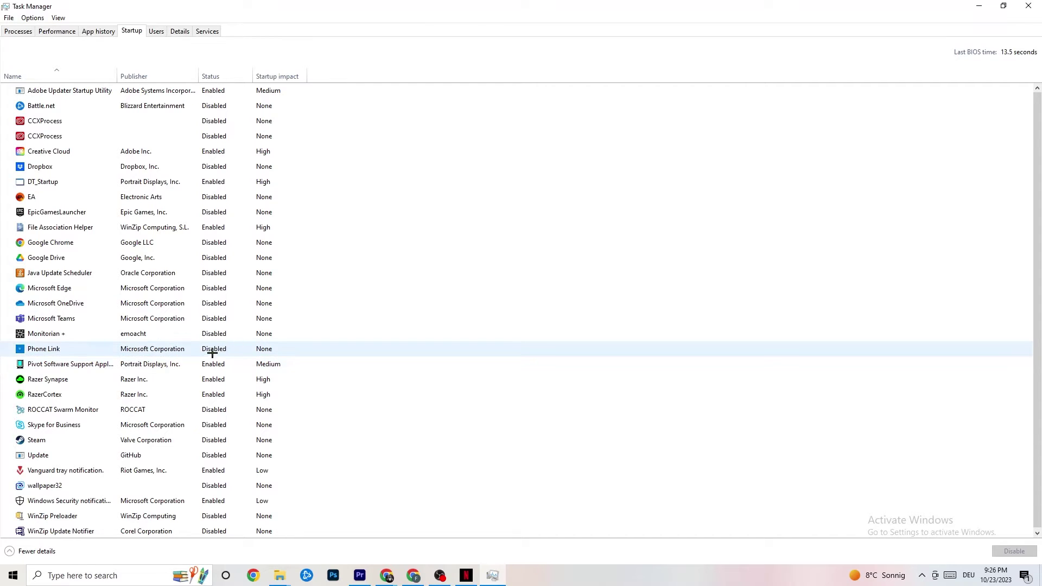
right_click(211, 364)
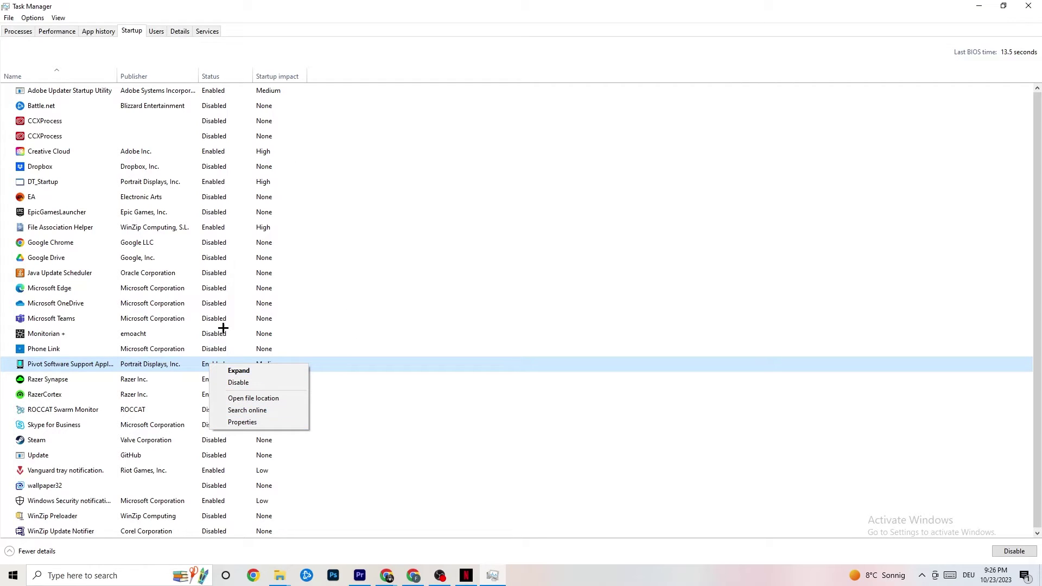
Look at the Set priority options for the Adobe Premiere Pro process in the process details without changing them, then close Task Manager.
click(179, 31)
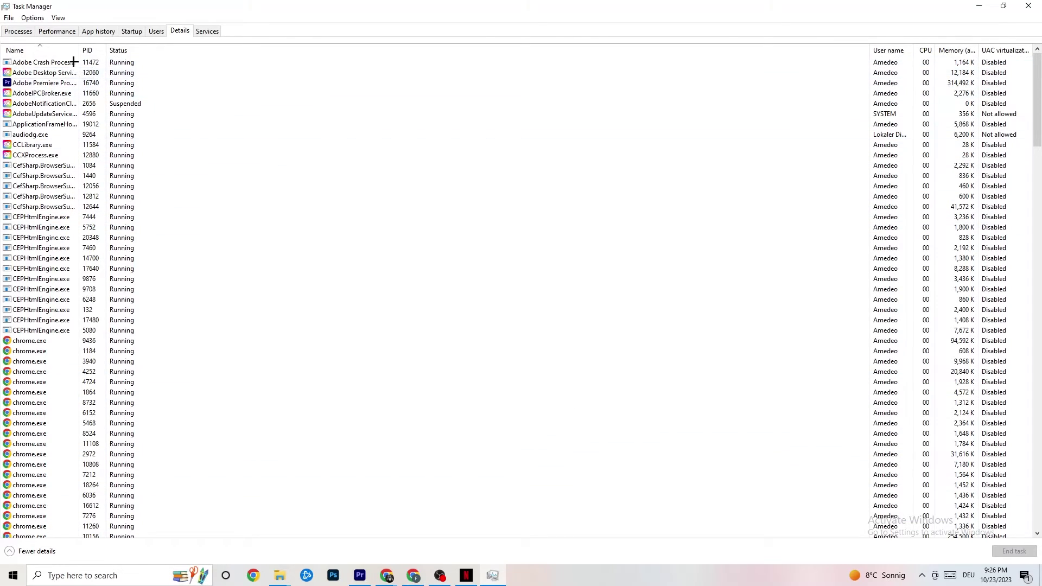
right_click(45, 87)
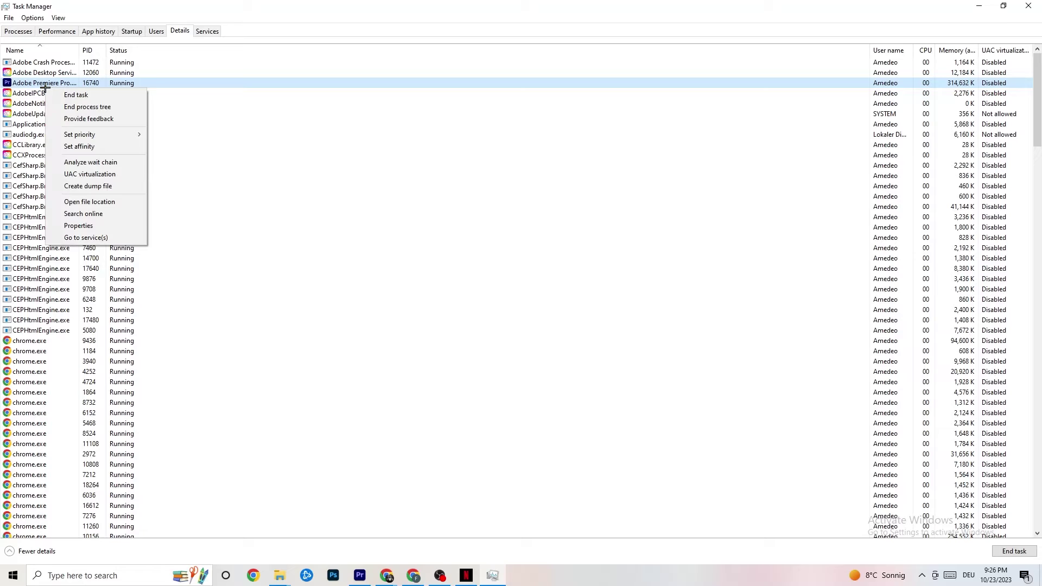
mouse_move(93, 133)
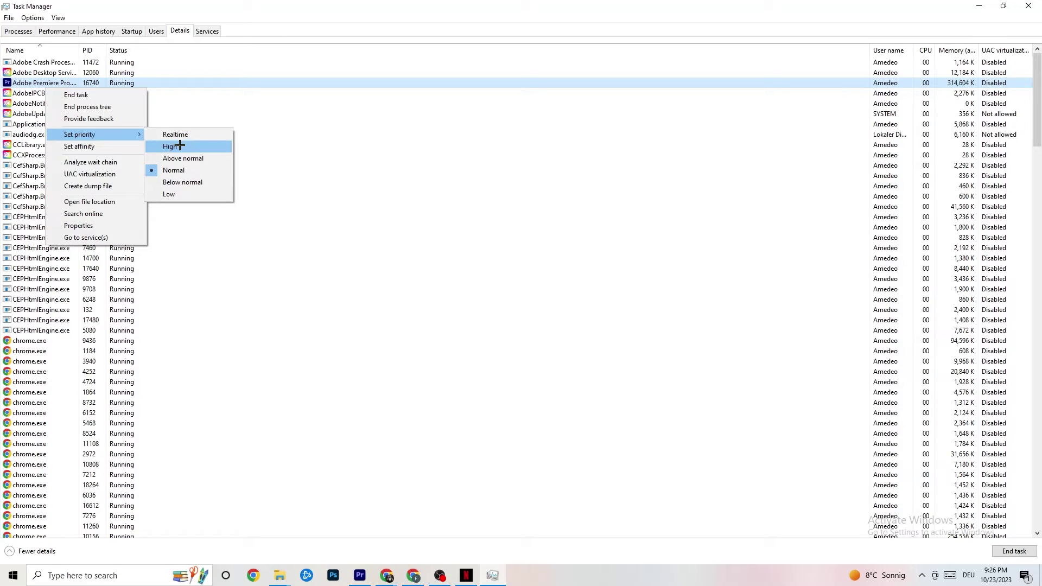
click(314, 102)
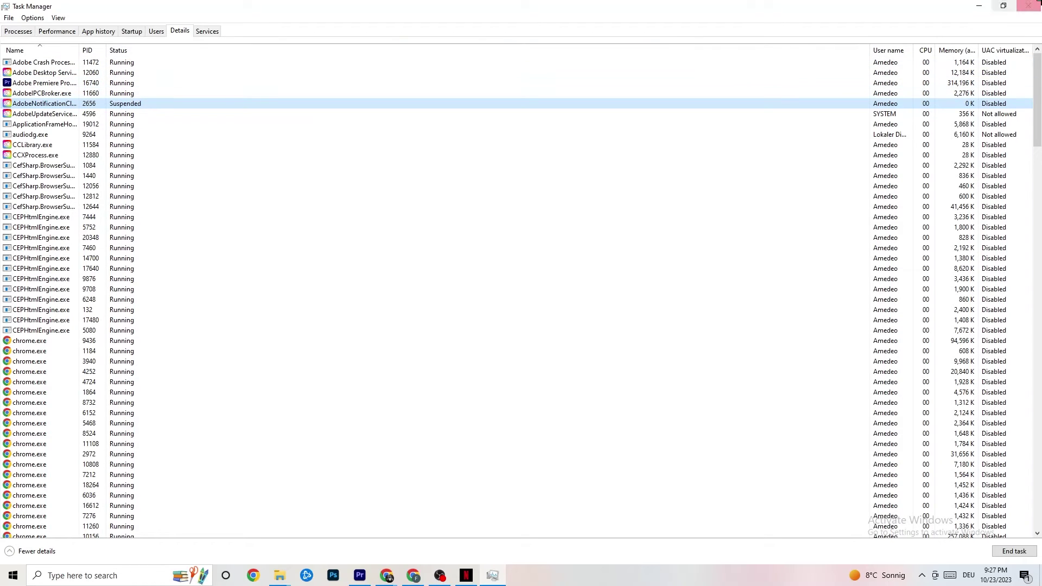
key(alt+F4)
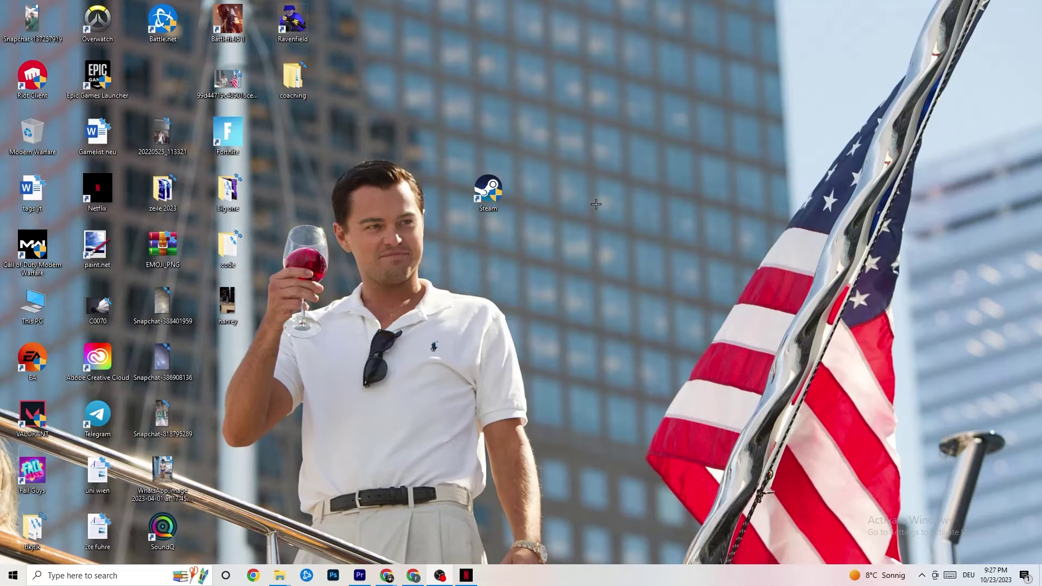
Open NVIDIA Control Panel, review the image settings preview and the resolution and refresh rate settings, then minimize it.
right_click(584, 103)
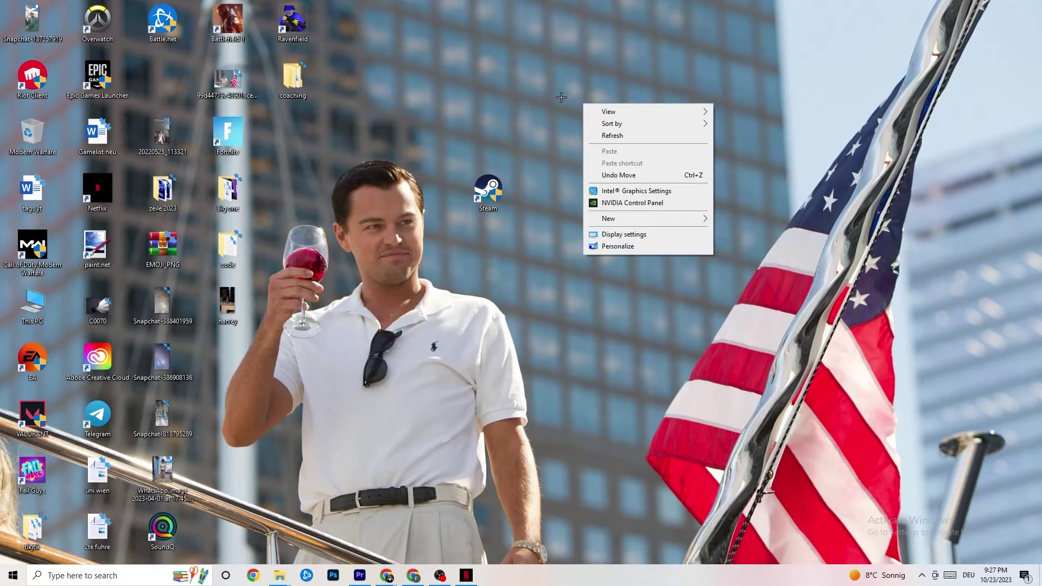
click(617, 203)
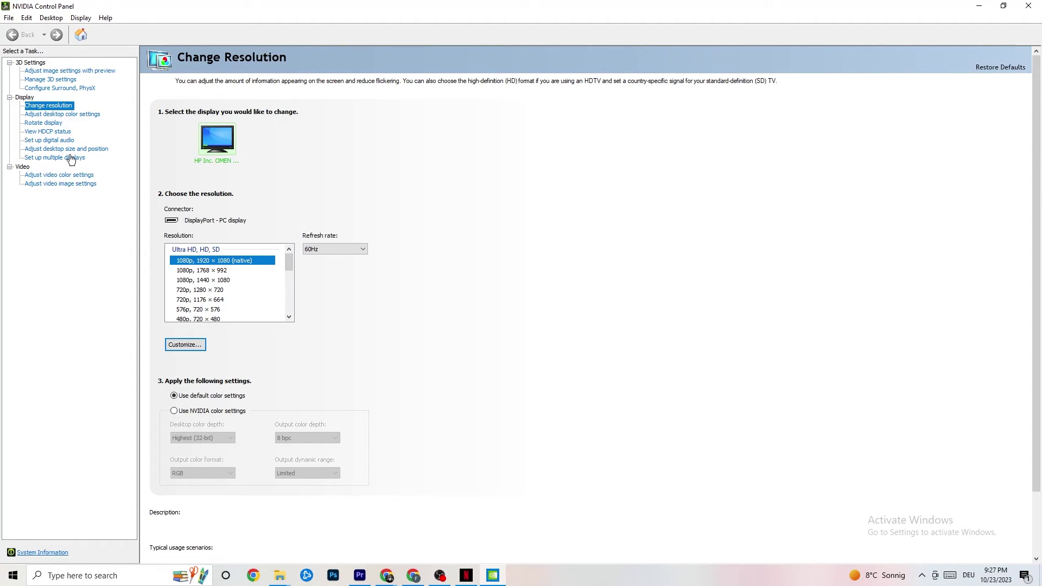
click(58, 71)
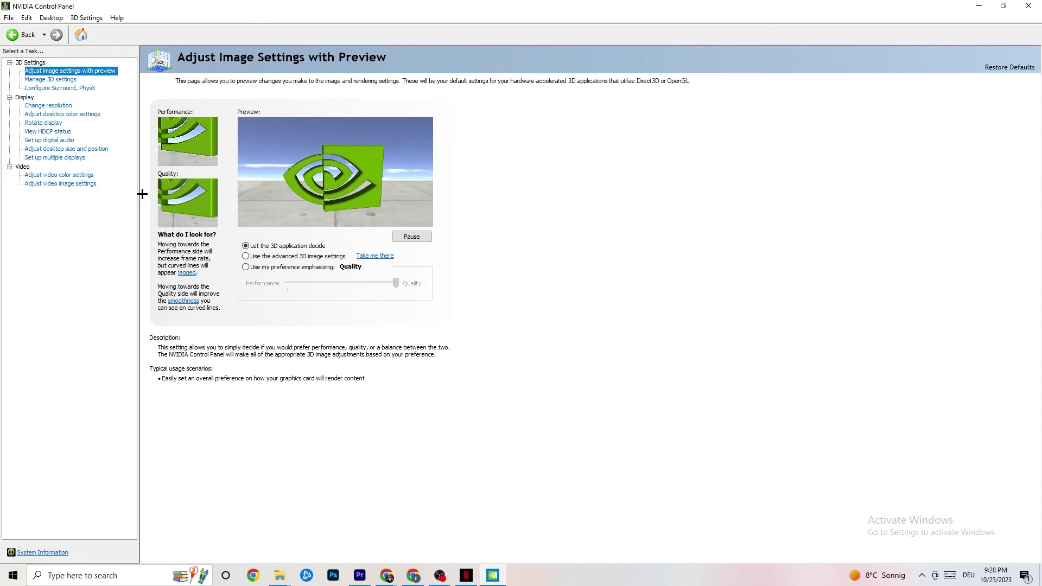
click(38, 106)
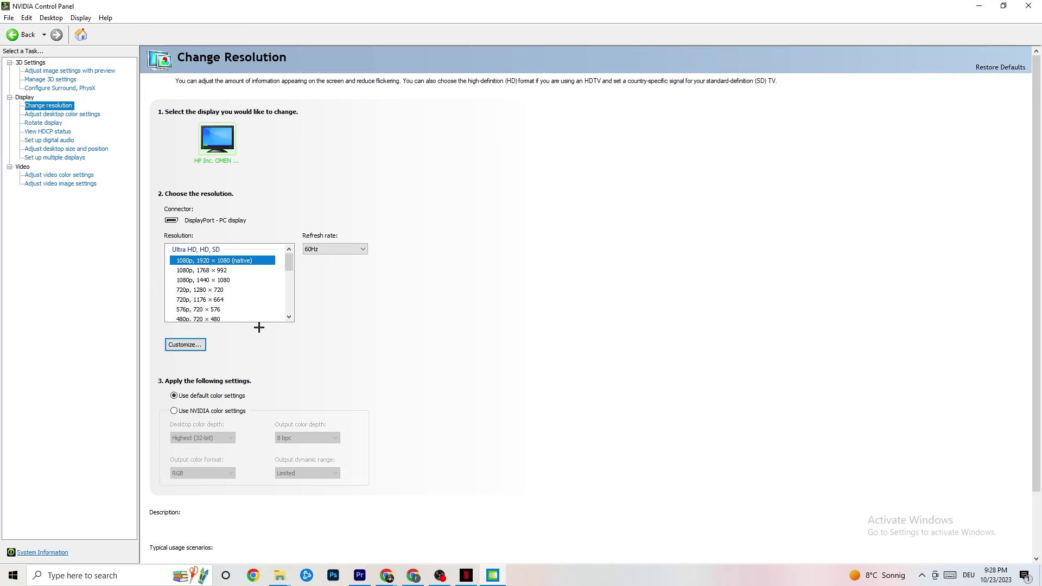
mouse_move(240, 265)
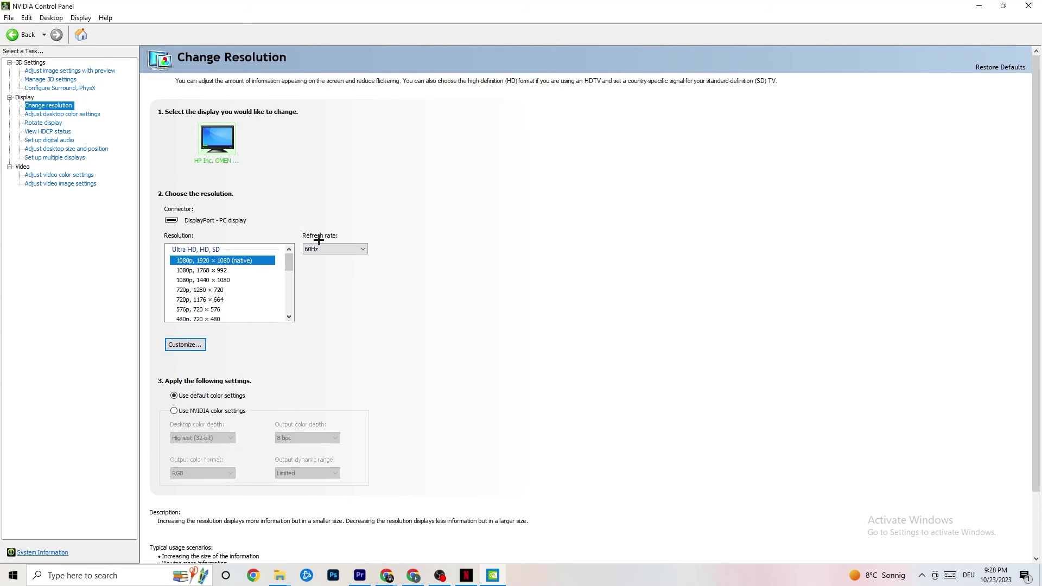
click(979, 6)
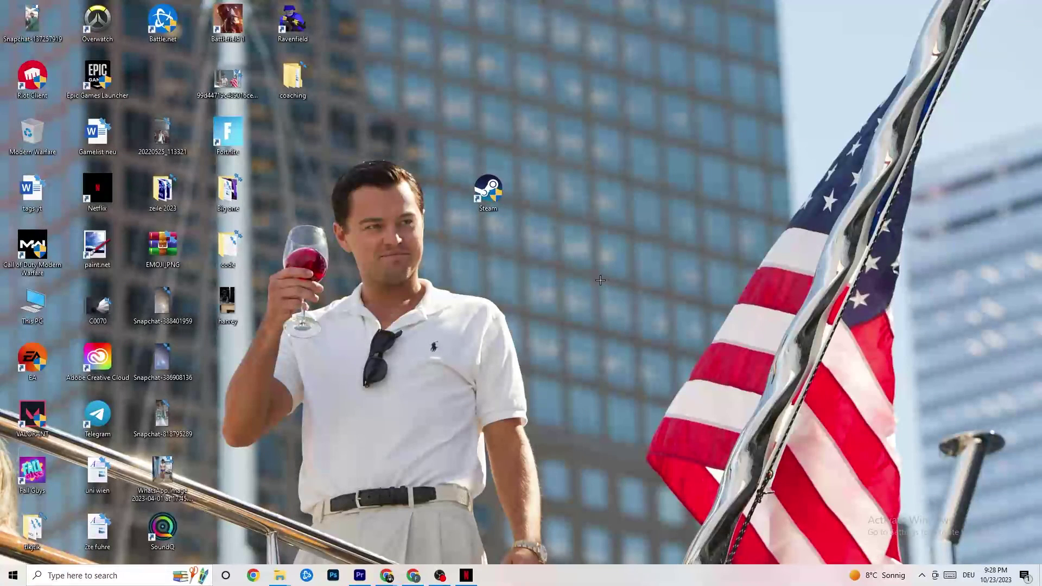